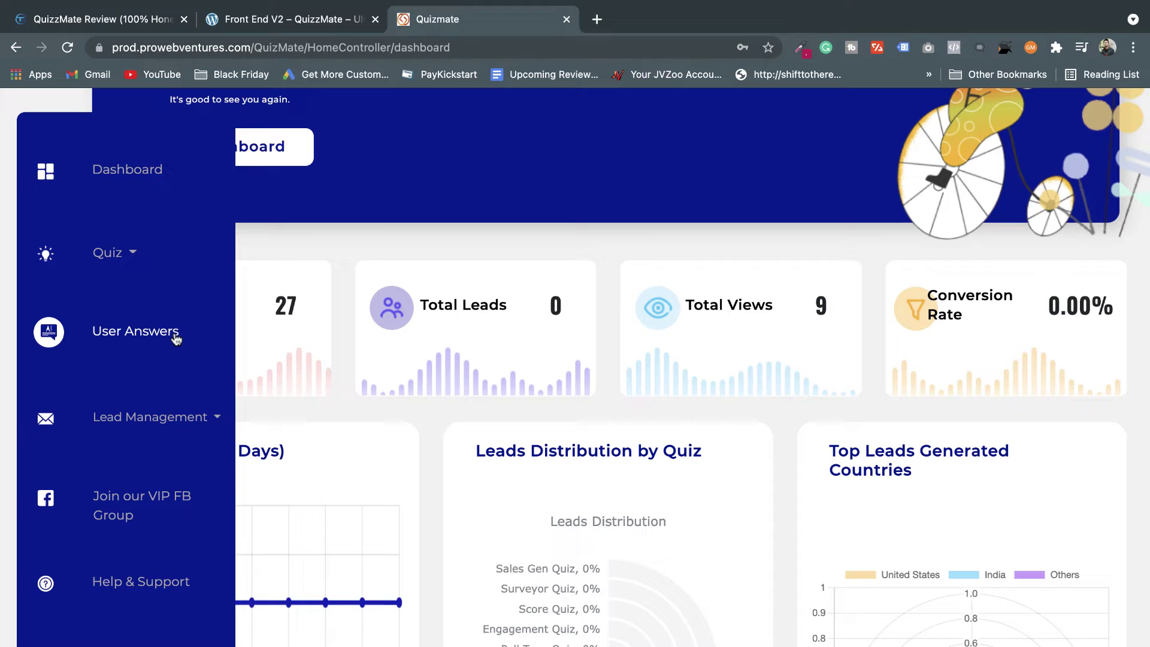
Expand Lead Management to show its SMTP Setting and AR Setting choices, scrolling the dashboard
{"action": "left_click", "coordinate": [215, 420]}
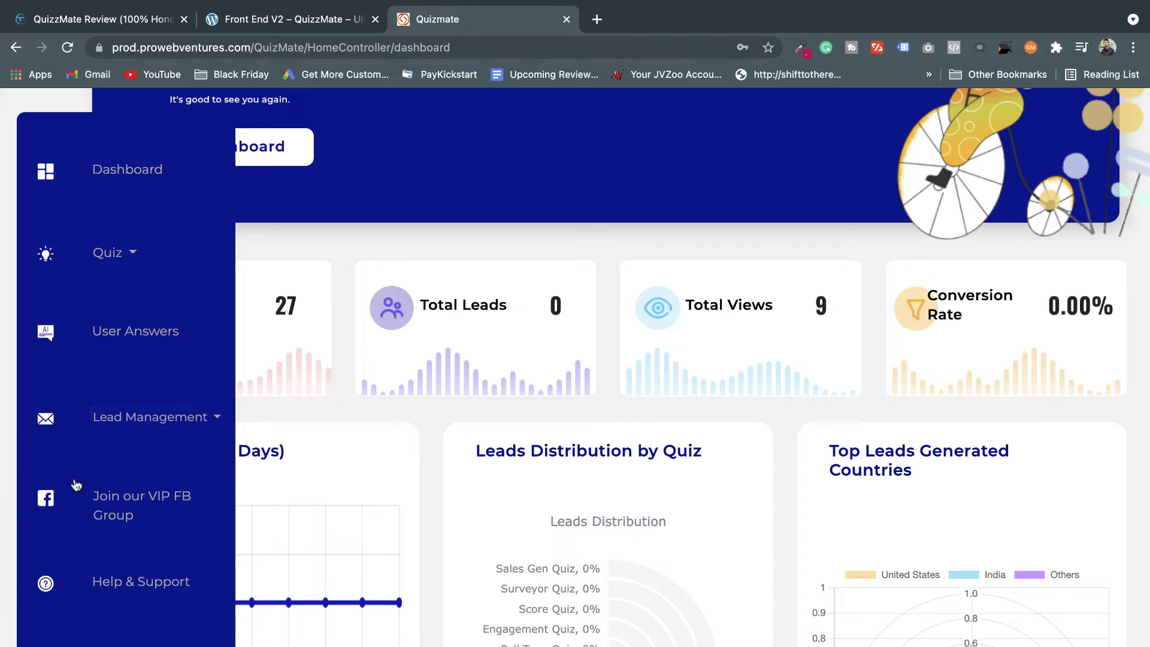
{"action": "scroll", "coordinate": [72, 492], "scroll_direction": "down", "scroll_amount": 3}
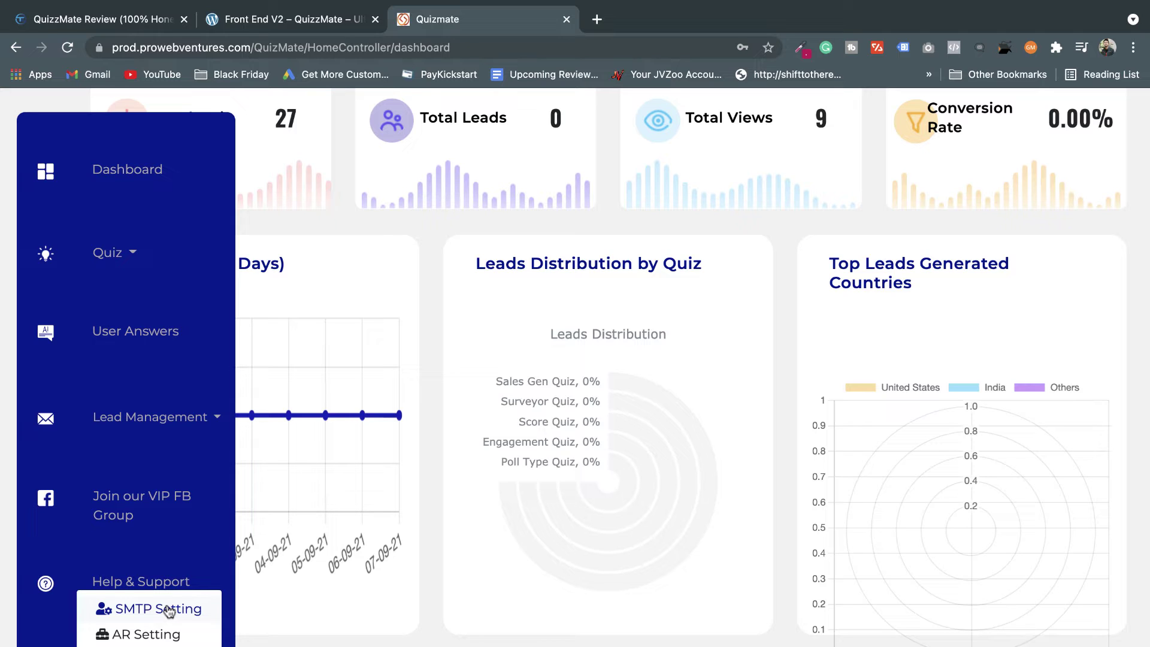
{"action": "left_click", "coordinate": [169, 610]}
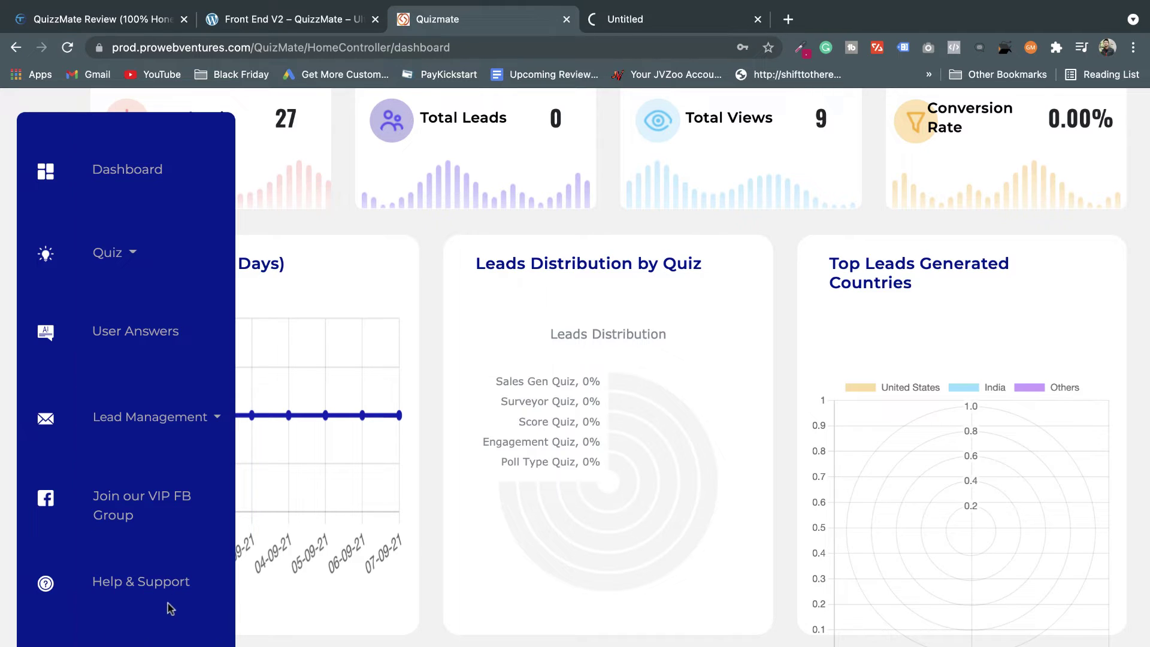
{"action": "left_click", "coordinate": [695, 24]}
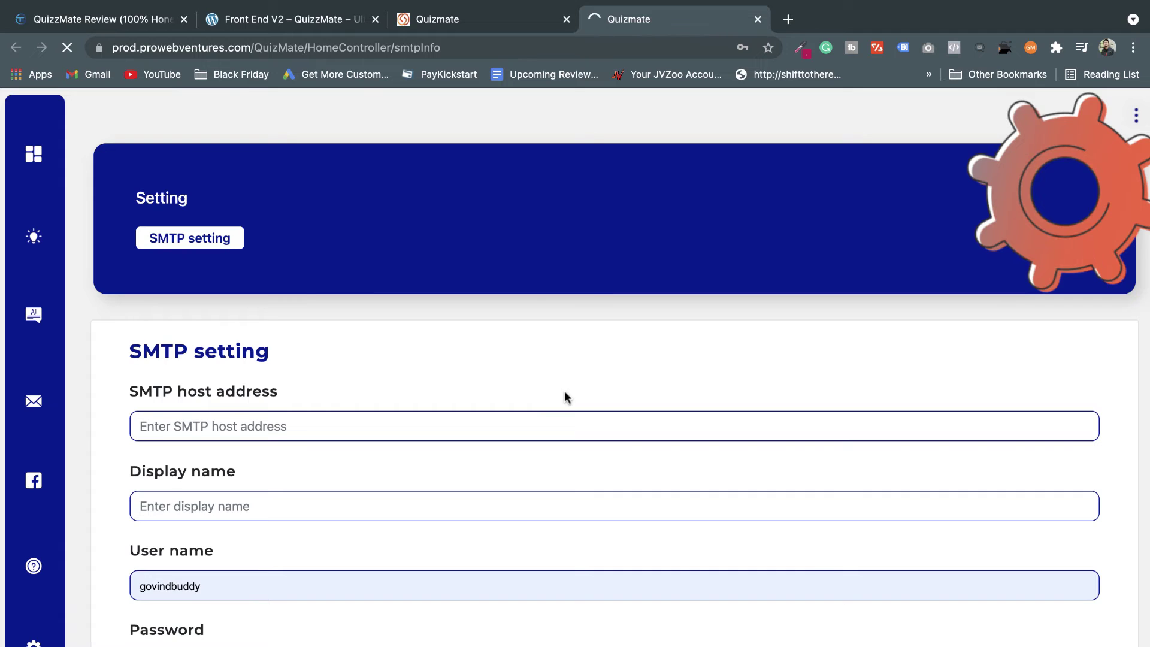
{"action": "scroll", "coordinate": [565, 393], "scroll_direction": "down", "scroll_amount": 3}
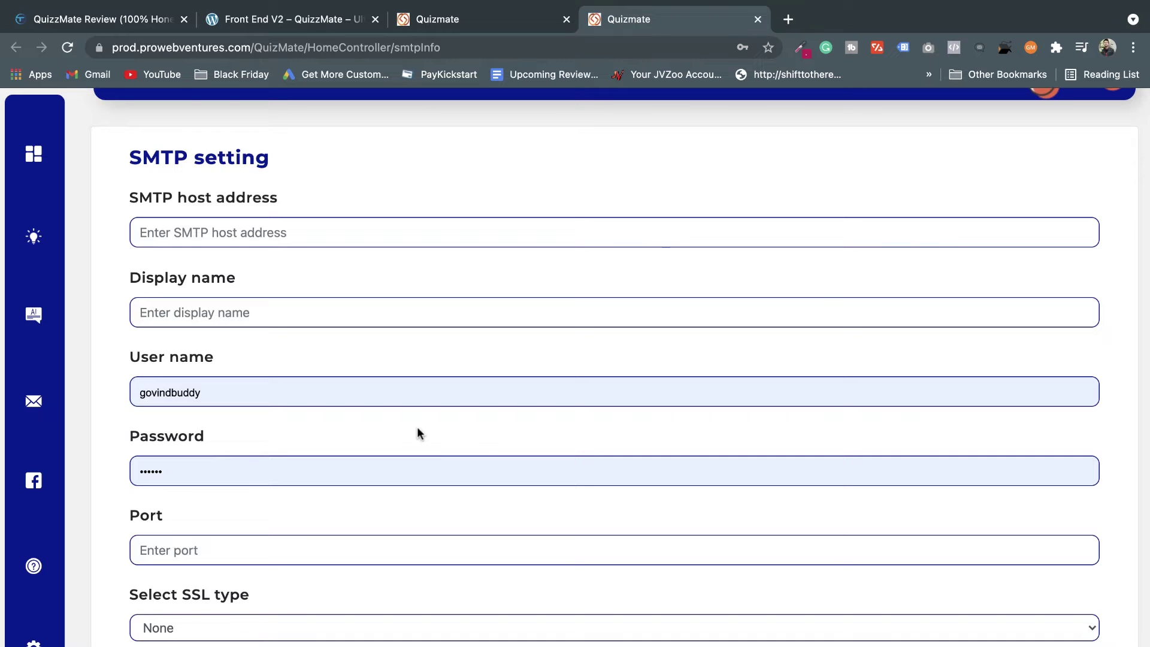
{"action": "mouse_move", "coordinate": [12, 364]}
{"action": "left_click", "coordinate": [757, 19]}
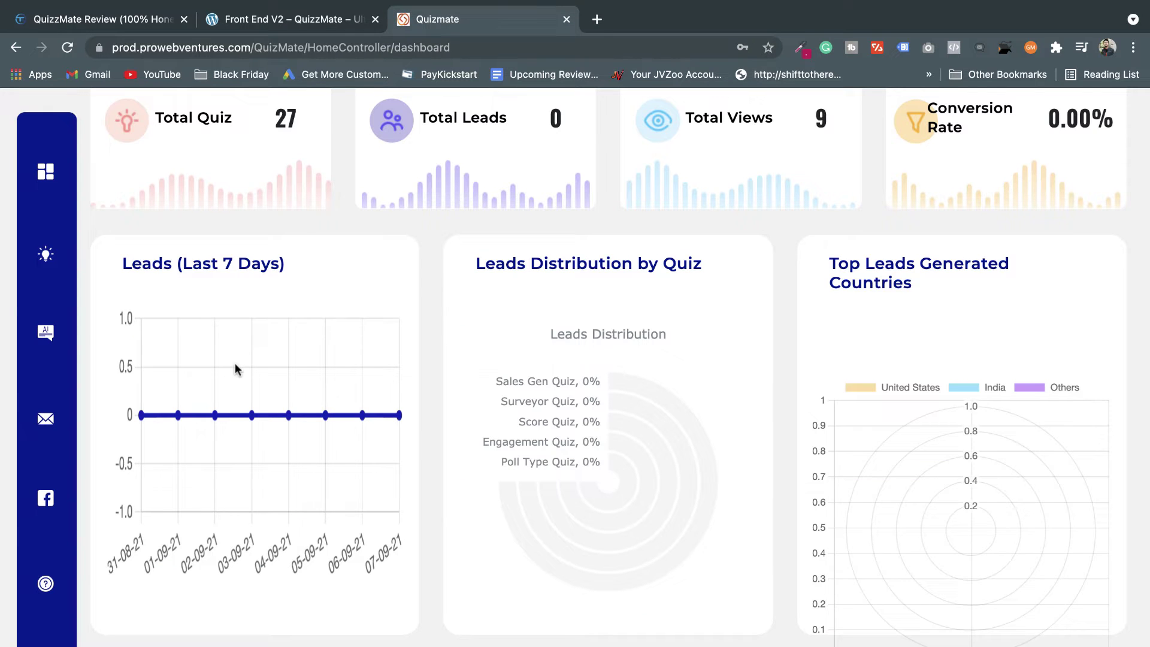
Open Quiz > Create Quiz from the sidebar and switch to the new Create Quiz tab
{"action": "mouse_move", "coordinate": [62, 282]}
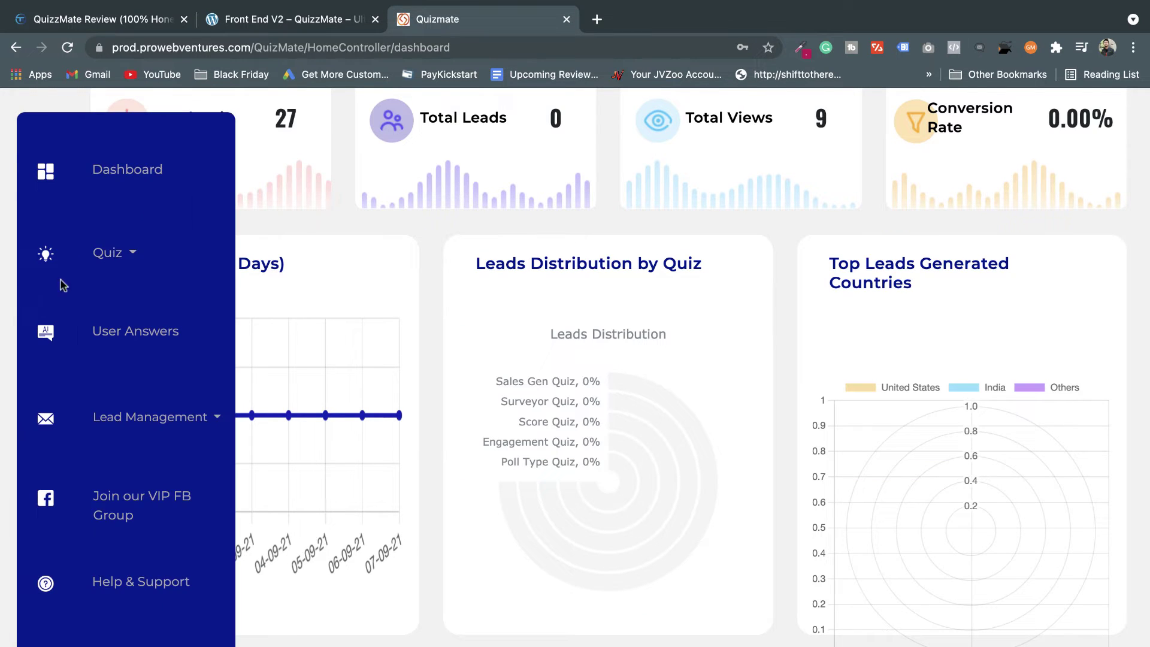
{"action": "left_click", "coordinate": [122, 257]}
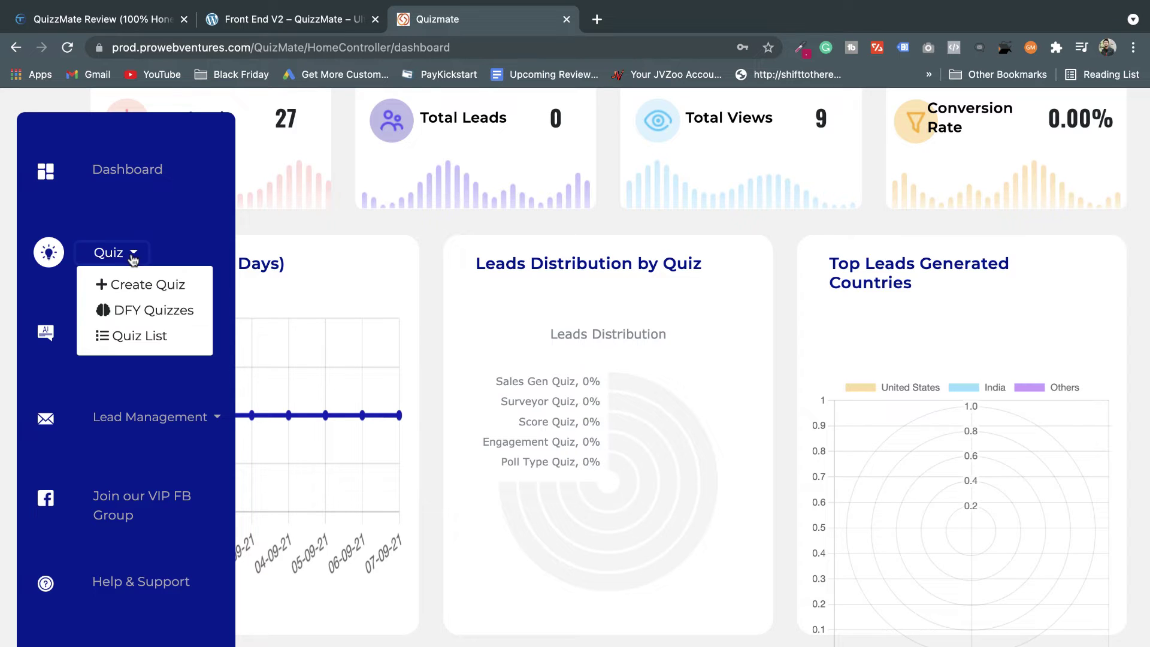
{"action": "left_click", "coordinate": [139, 285]}
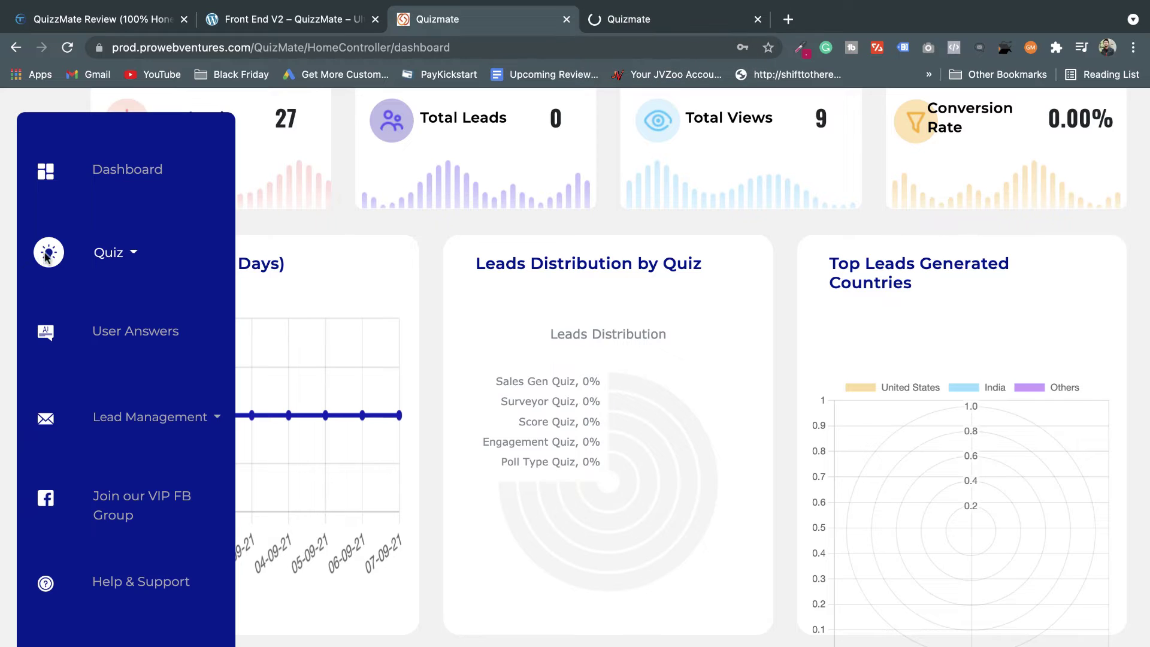
{"action": "left_click", "coordinate": [136, 252]}
{"action": "left_click", "coordinate": [161, 289]}
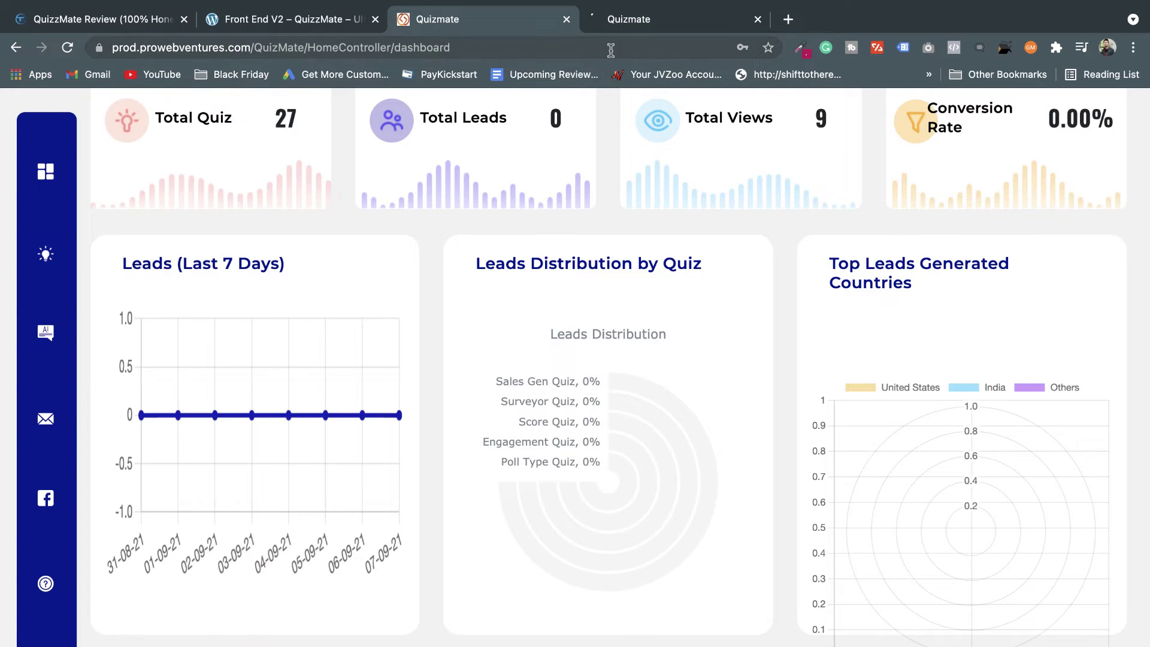
{"action": "left_click", "coordinate": [655, 18]}
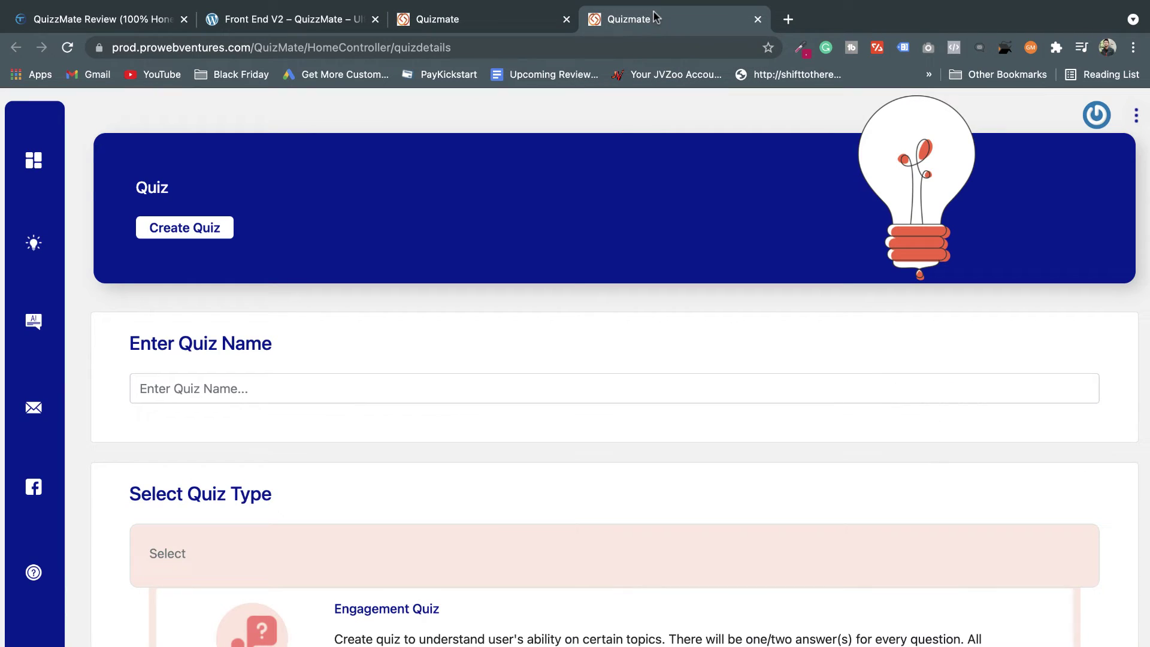
Name the quiz 'Demo quiz', pick a quiz type and choose the QUIZ speech-bubble header image
{"action": "left_click", "coordinate": [162, 392]}
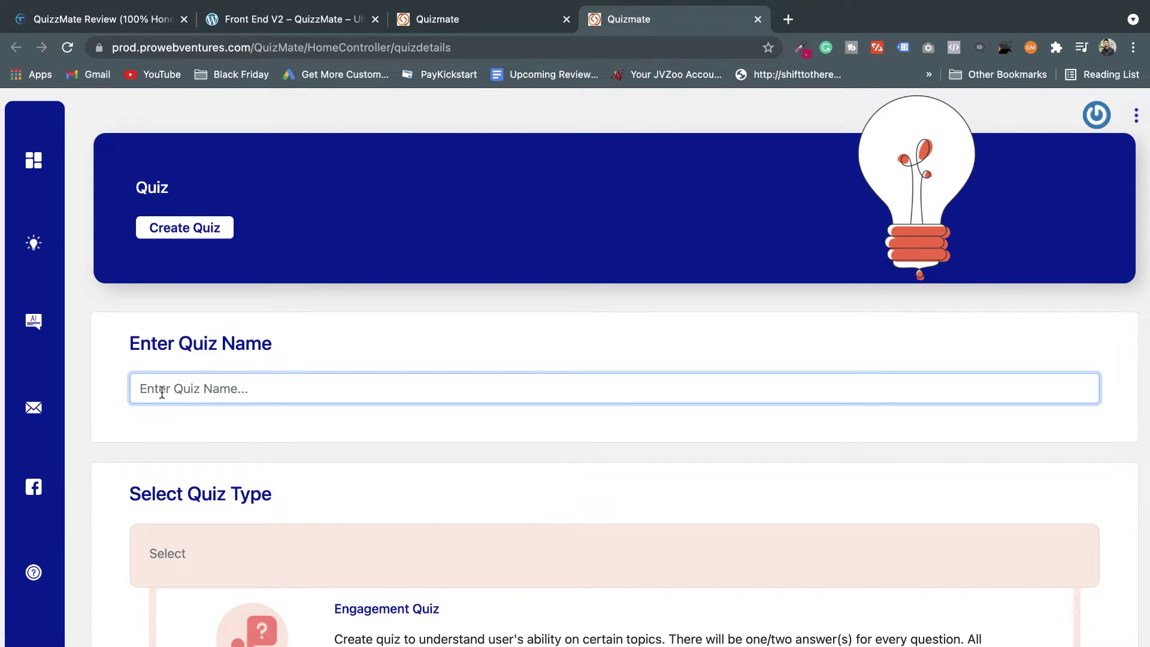
{"action": "type", "text": "Demo q"}
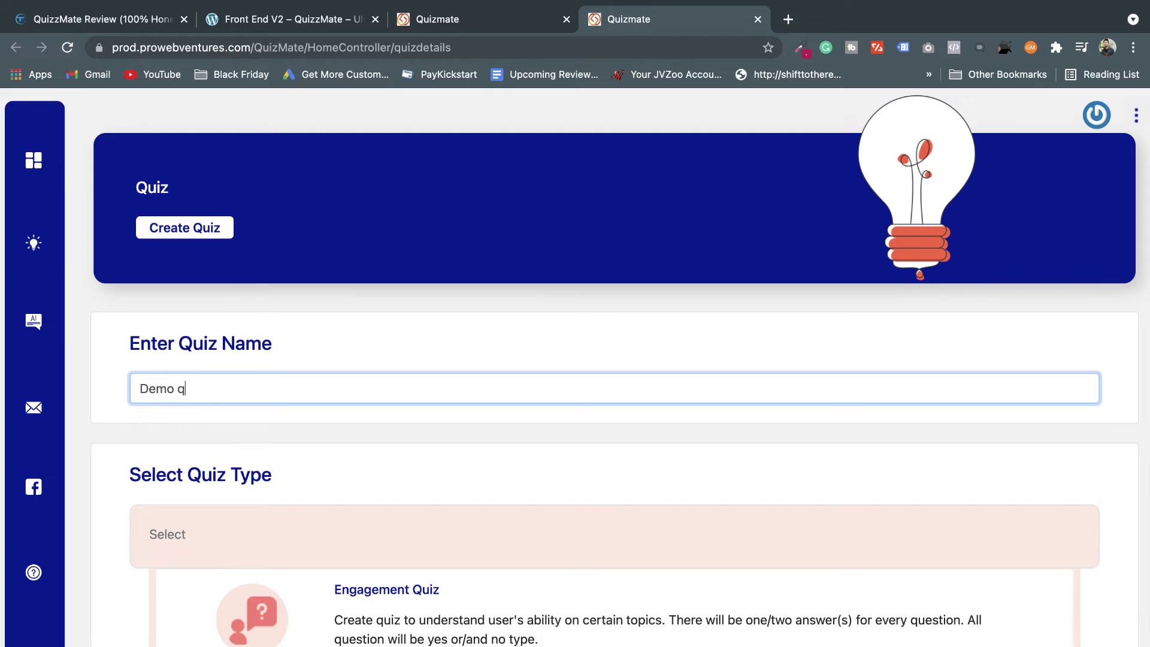
{"action": "type", "text": "uiz"}
{"action": "scroll", "coordinate": [307, 492], "scroll_direction": "down", "scroll_amount": 3}
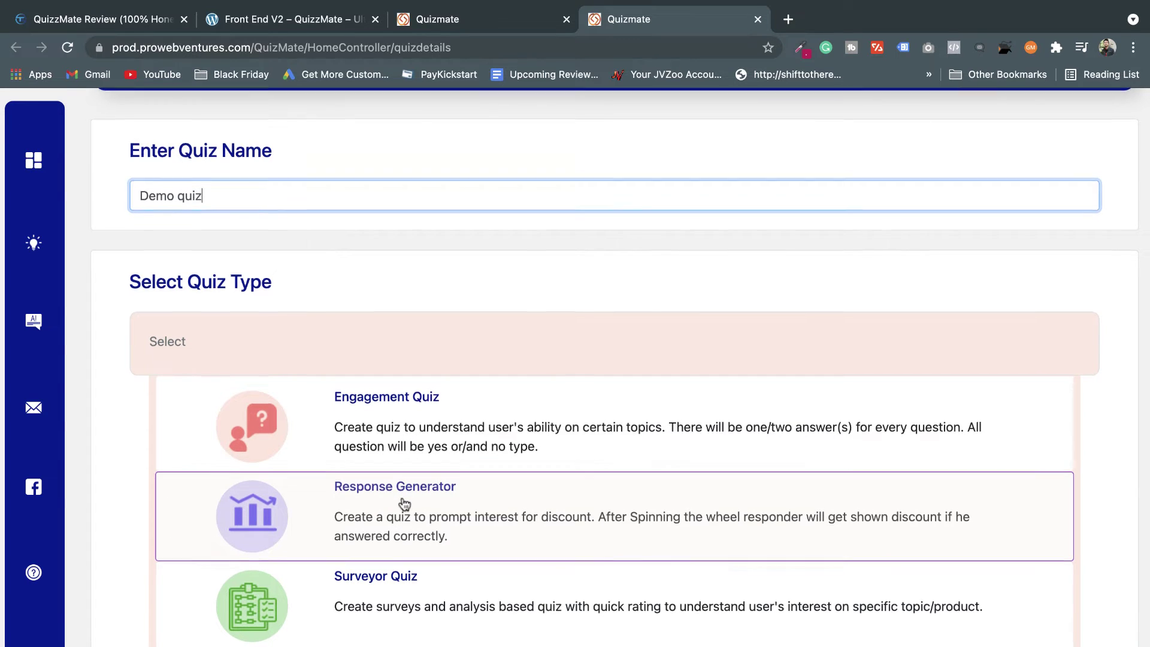
{"action": "scroll", "coordinate": [405, 504], "scroll_direction": "down", "scroll_amount": 2}
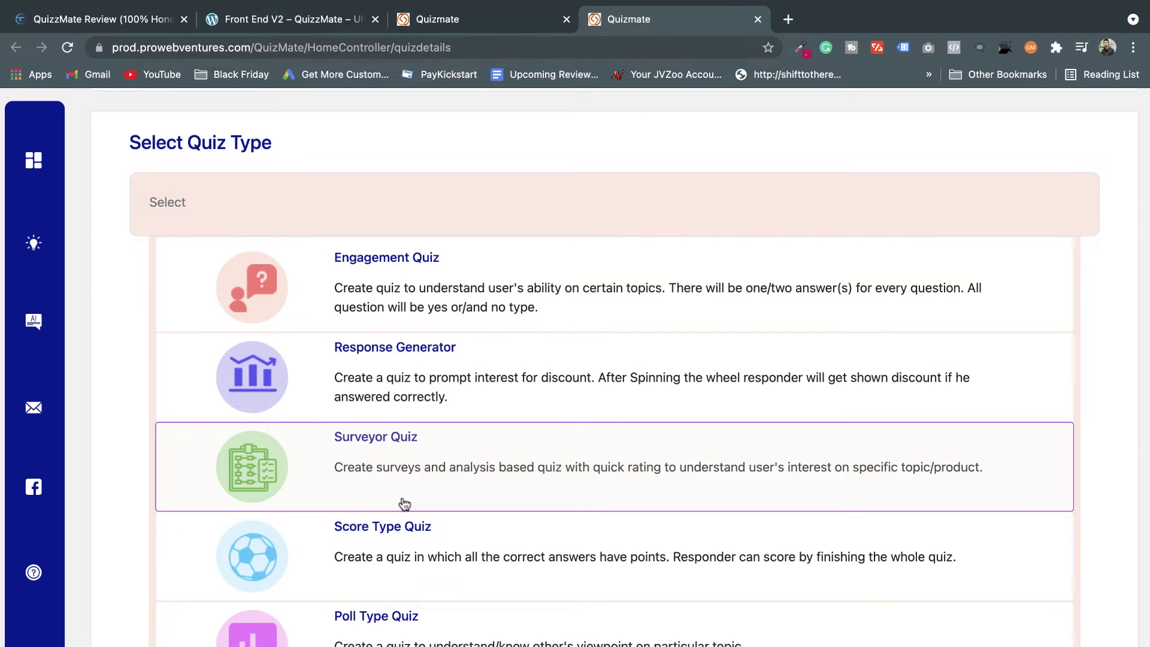
{"action": "scroll", "coordinate": [406, 620], "scroll_direction": "down", "scroll_amount": 4}
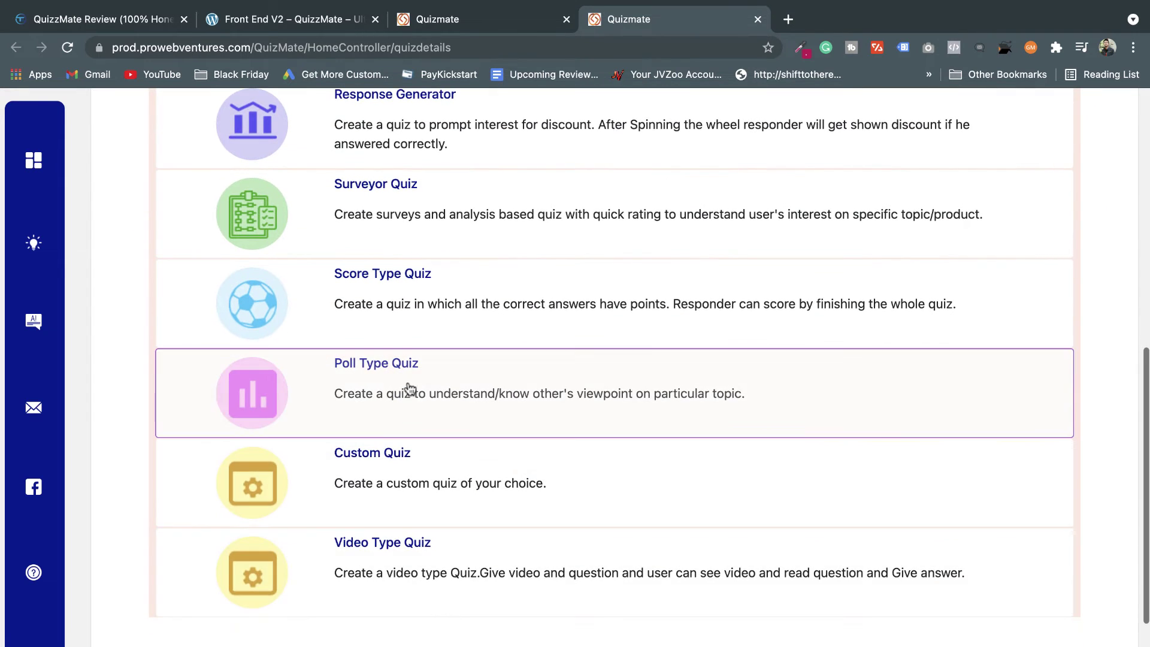
{"action": "scroll", "coordinate": [410, 389], "scroll_direction": "up", "scroll_amount": 4}
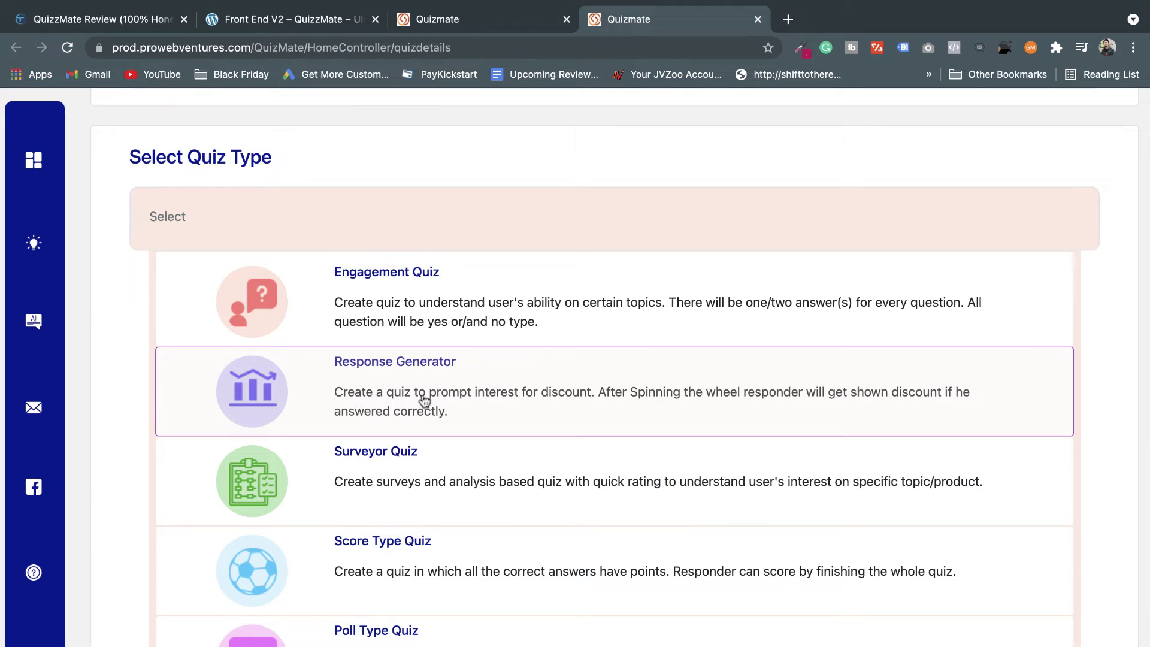
{"action": "scroll", "coordinate": [318, 235], "scroll_direction": "up", "scroll_amount": 2}
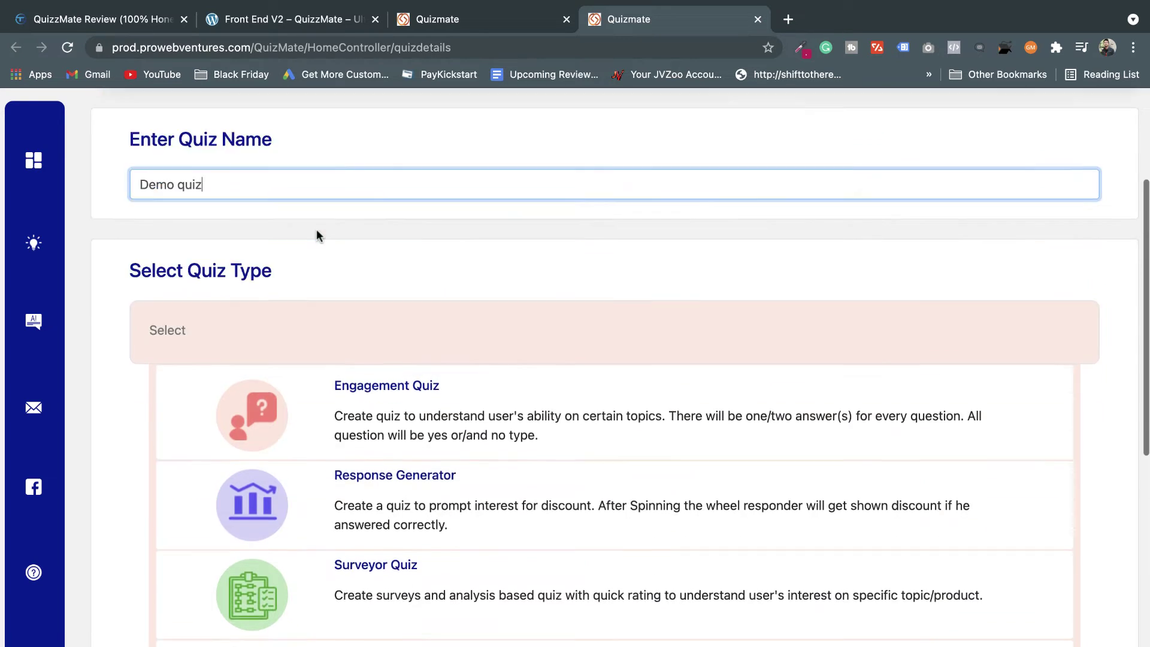
{"action": "scroll", "coordinate": [317, 235], "scroll_direction": "up", "scroll_amount": 3}
{"action": "scroll", "coordinate": [318, 605], "scroll_direction": "down", "scroll_amount": 3}
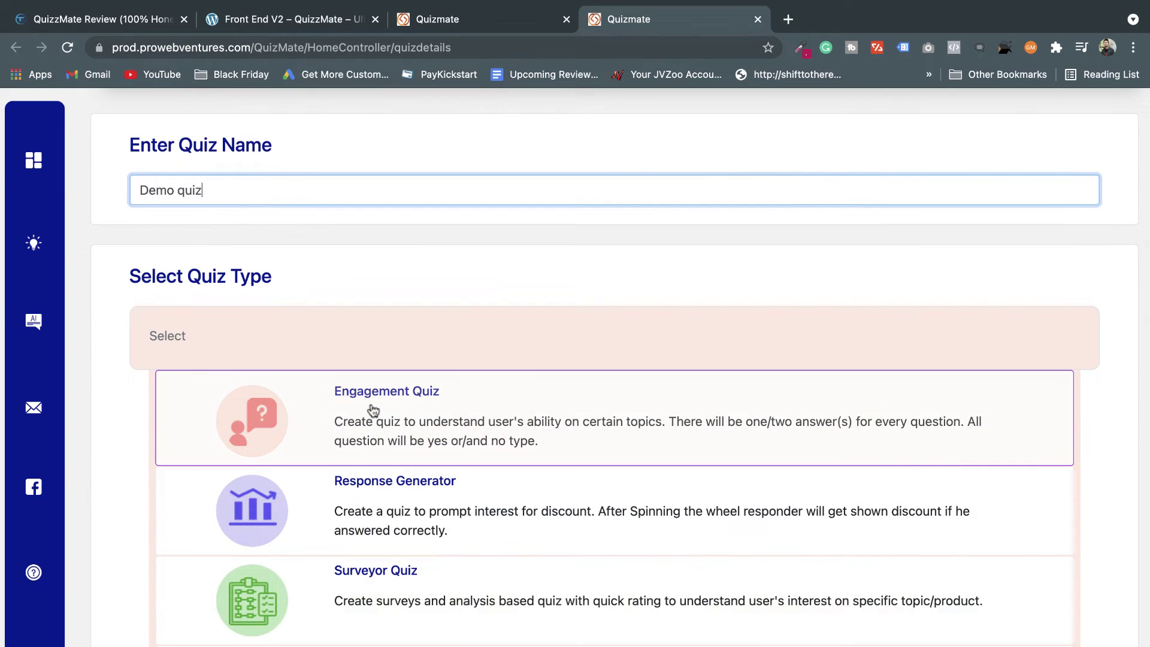
{"action": "left_click", "coordinate": [310, 420]}
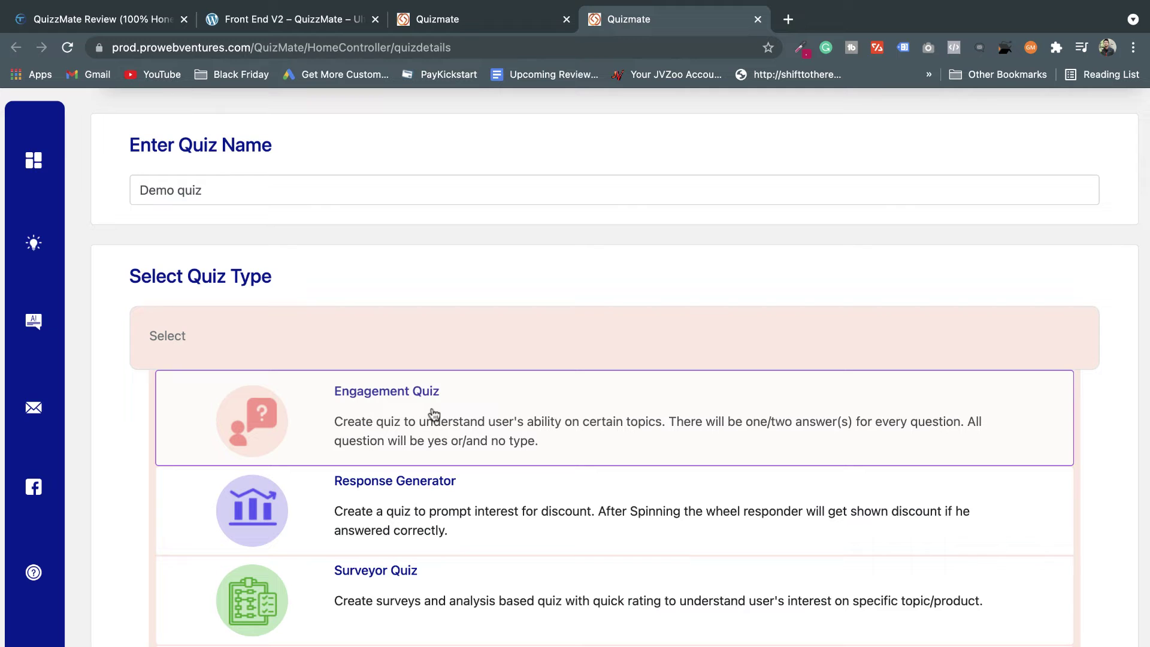
{"action": "scroll", "coordinate": [103, 630], "scroll_direction": "down", "scroll_amount": 10}
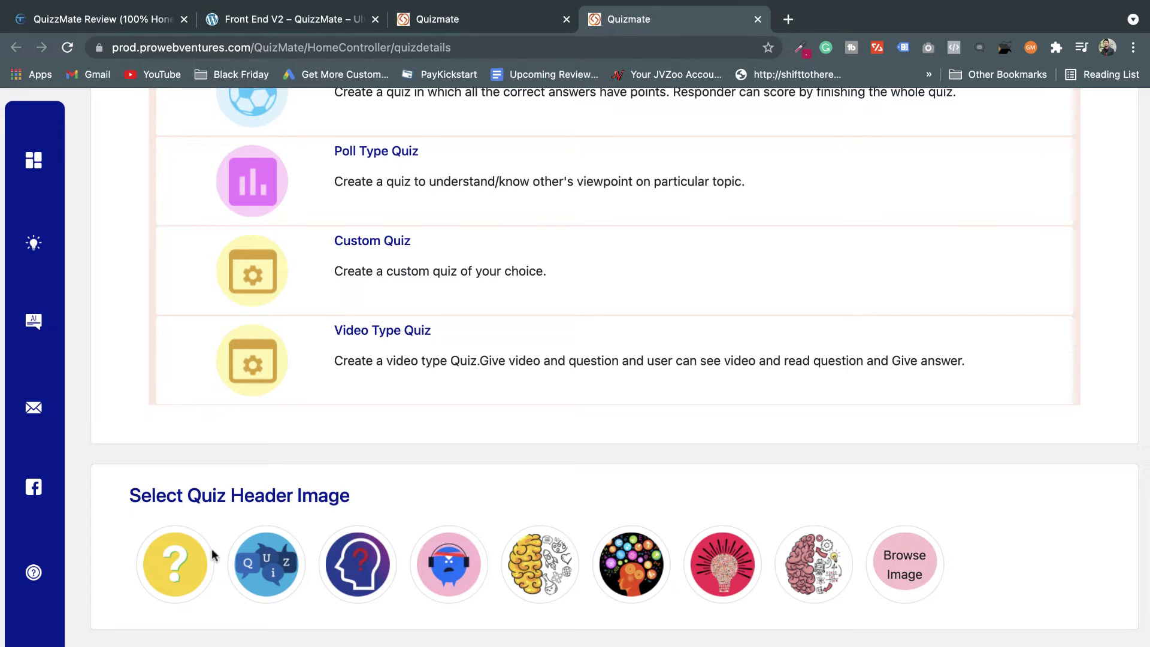
{"action": "left_click", "coordinate": [249, 560]}
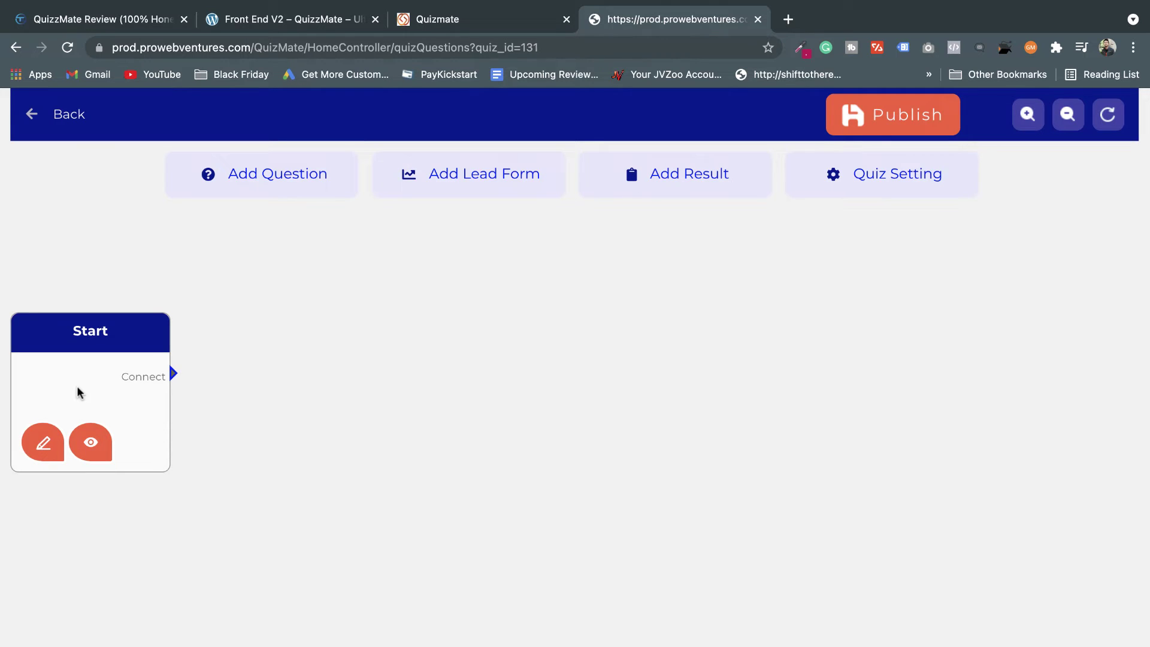
Write the Start welcome 'Welcome to the Love Calculator' plus an intro line about love questions
{"action": "left_click", "coordinate": [43, 443]}
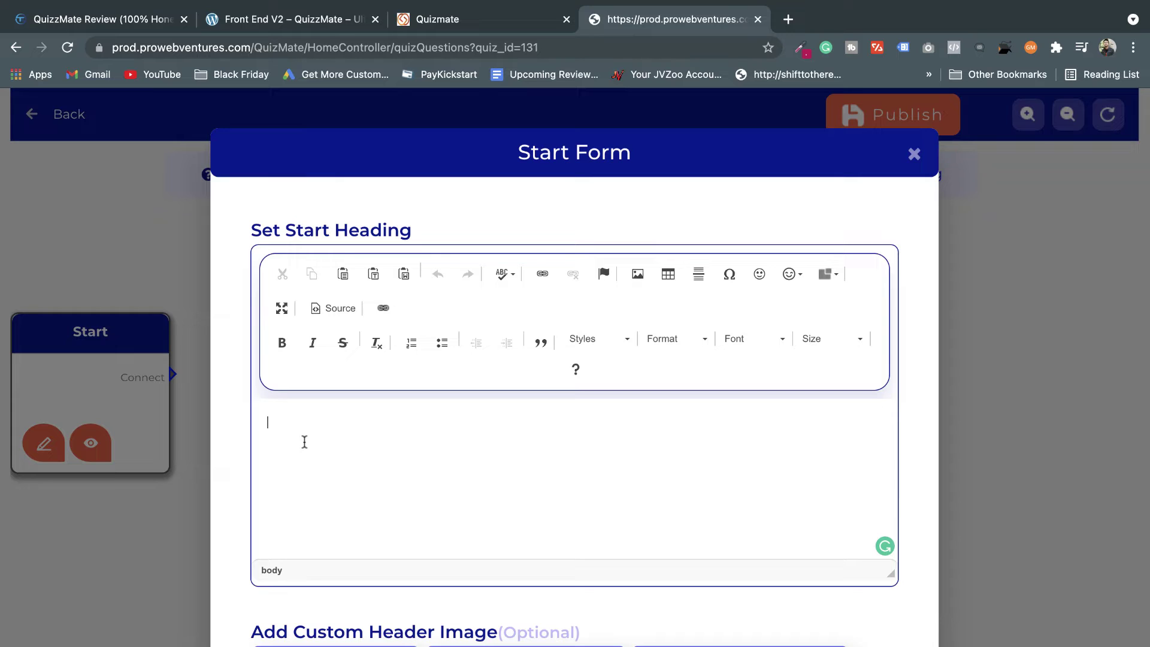
{"action": "type", "text": "W"}
{"action": "key", "text": "BackSpace"}
{"action": "type", "text": "Welxo"}
{"action": "key", "text": "BackSpace"}
{"action": "key", "text": "BackSpace"}
{"action": "type", "text": "come to the Love Calc"}
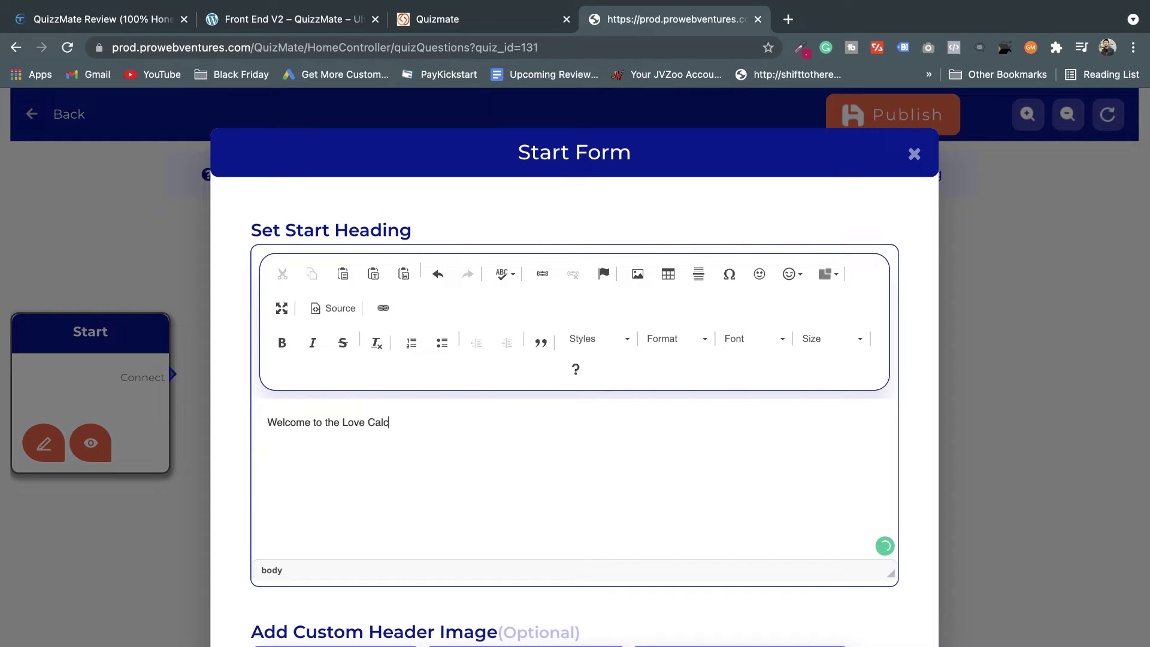
{"action": "type", "text": "ulator,"}
{"action": "type", "text": "I want to ask some question"}
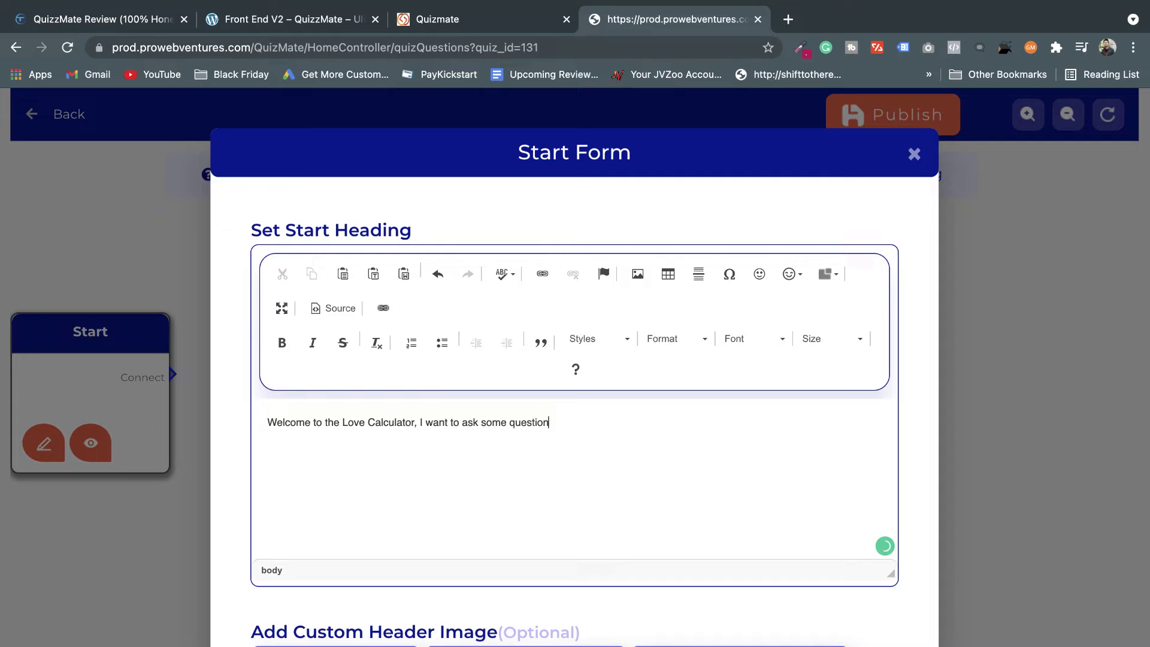
{"action": "type", "text": " regarding your love..."}
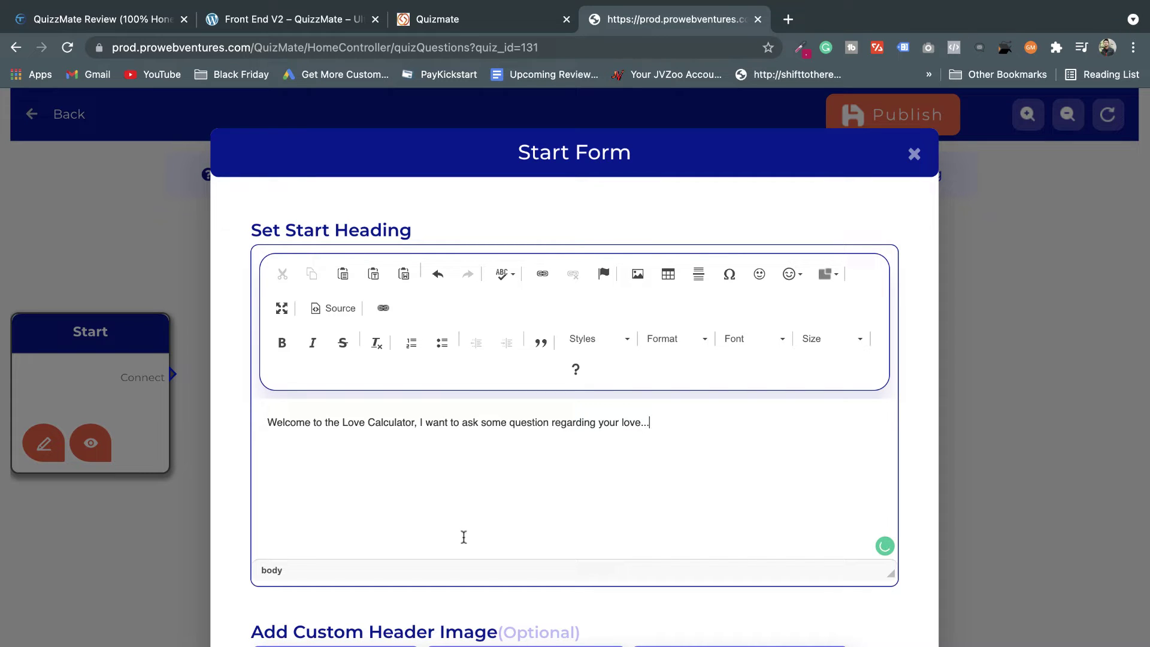
Set the Start button text to Next, save the Start screen, and add a Question node
{"action": "scroll", "coordinate": [468, 539], "scroll_direction": "down", "scroll_amount": 5}
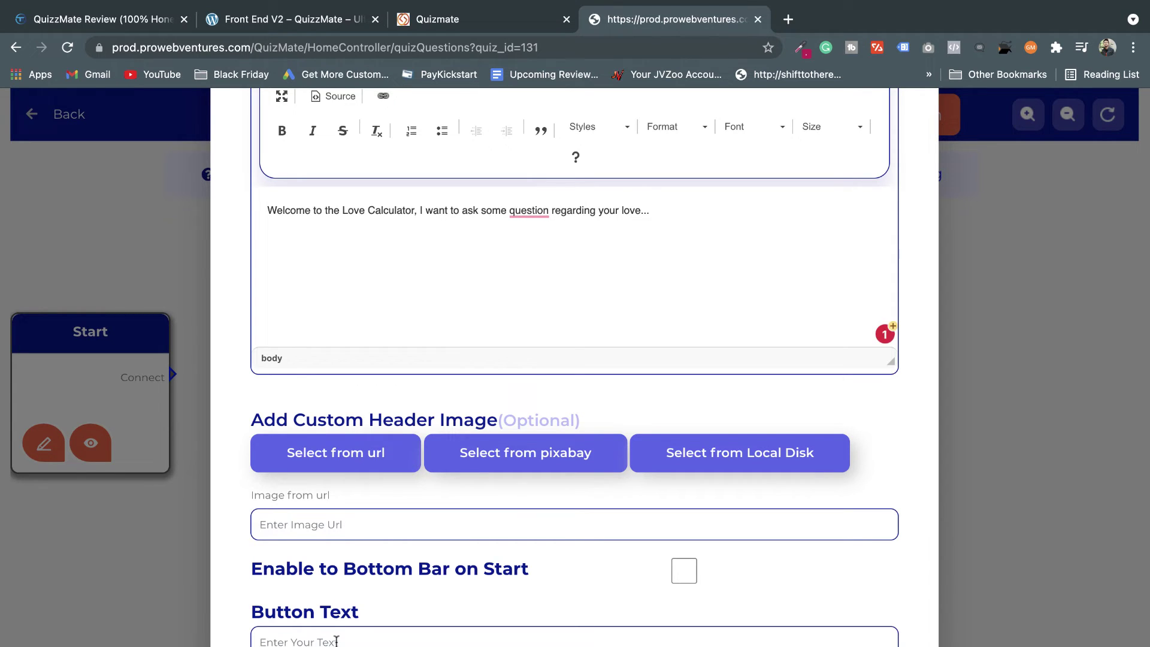
{"action": "scroll", "coordinate": [336, 641], "scroll_direction": "down", "scroll_amount": 1}
{"action": "type", "text": "Next"}
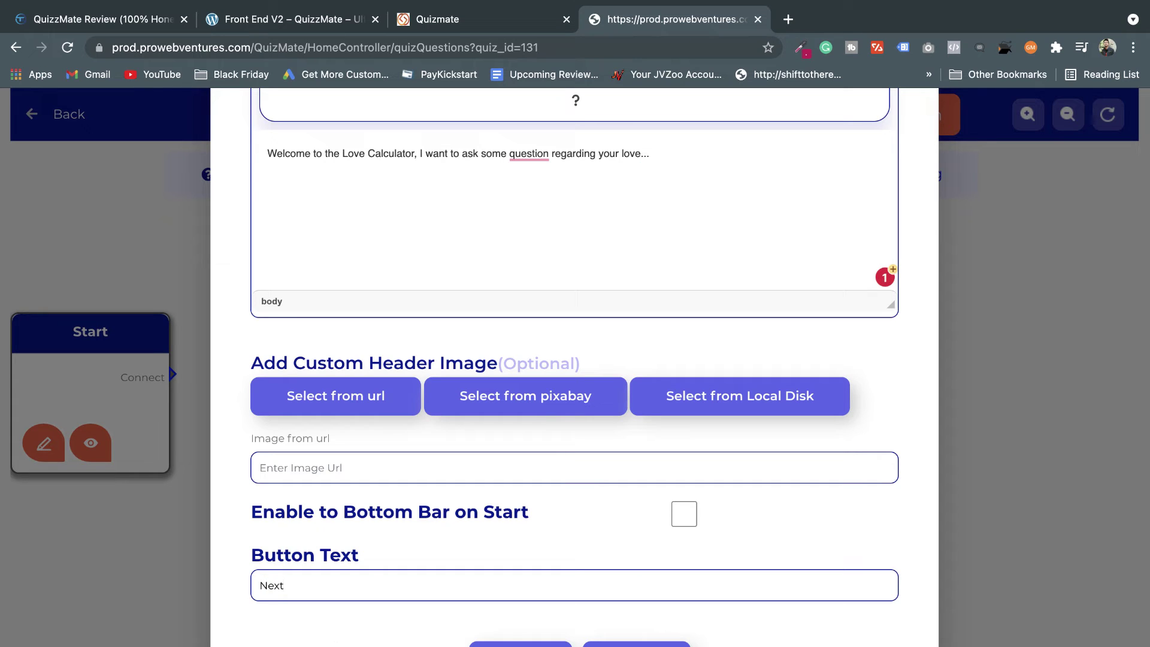
{"action": "key", "text": "Return"}
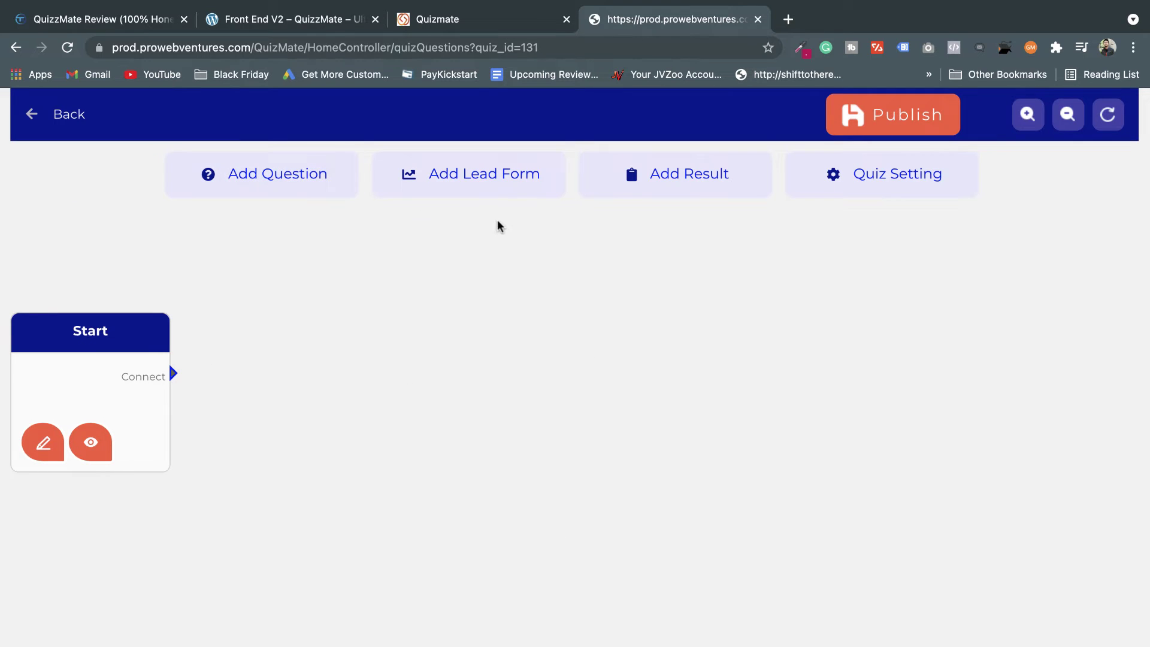
{"action": "left_click", "coordinate": [303, 173]}
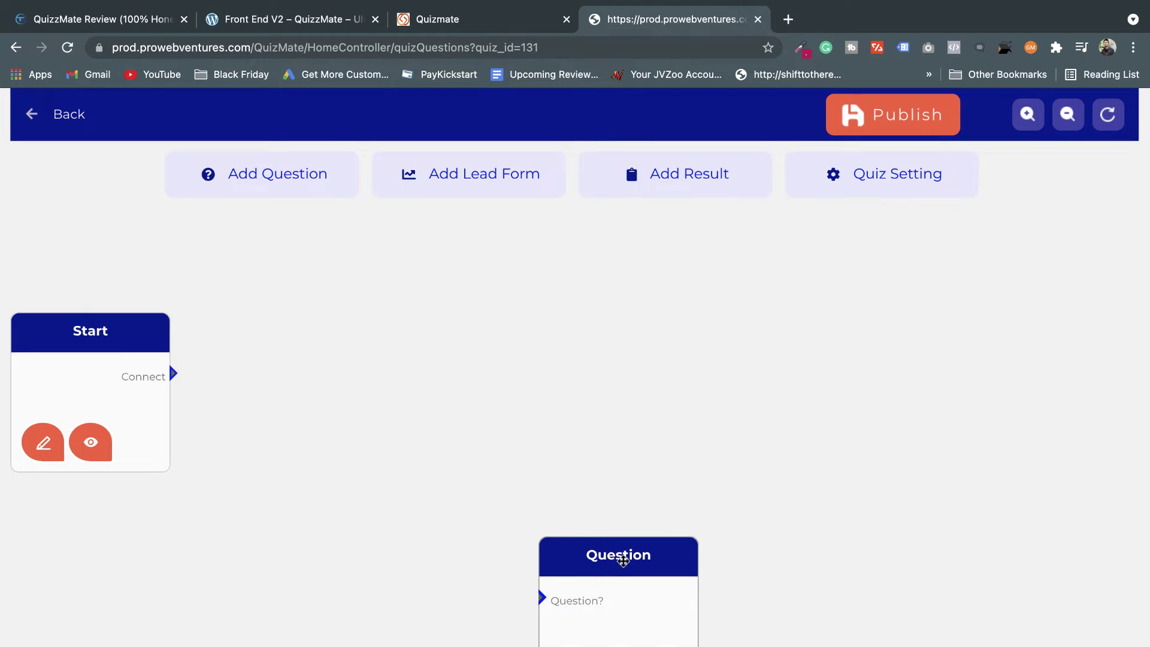
Place the question near Start, ask 'What is you age?' with a Textbox answer, and save
{"action": "left_click_drag", "start_coordinate": [619, 558], "coordinate": [355, 457]}
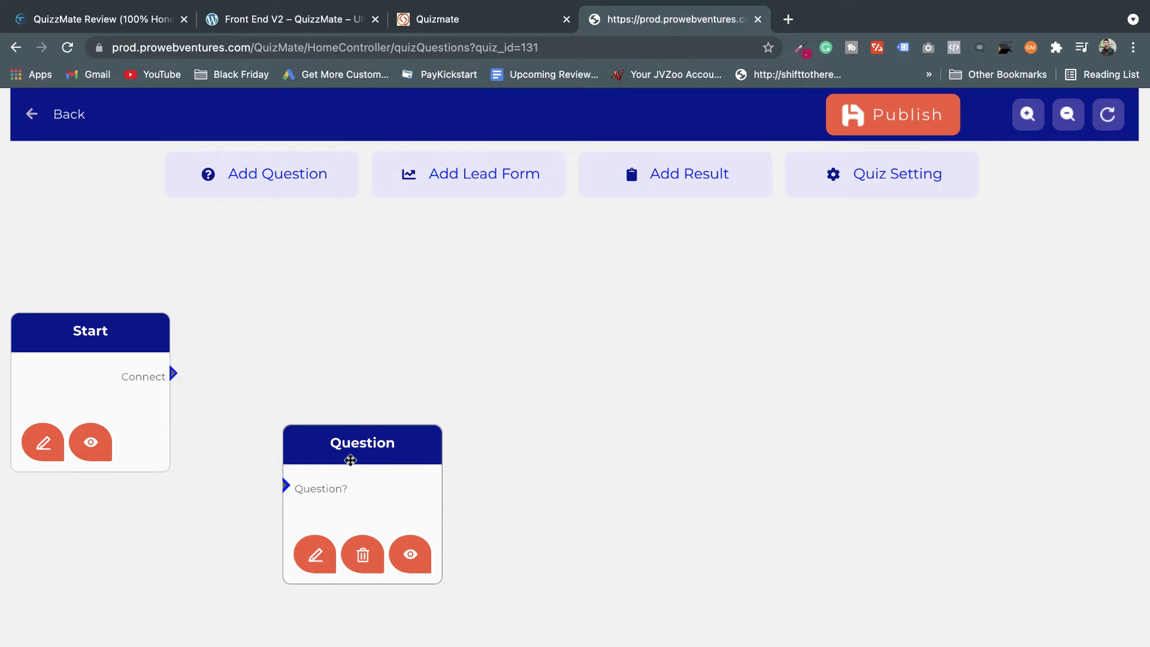
{"action": "left_click", "coordinate": [318, 559]}
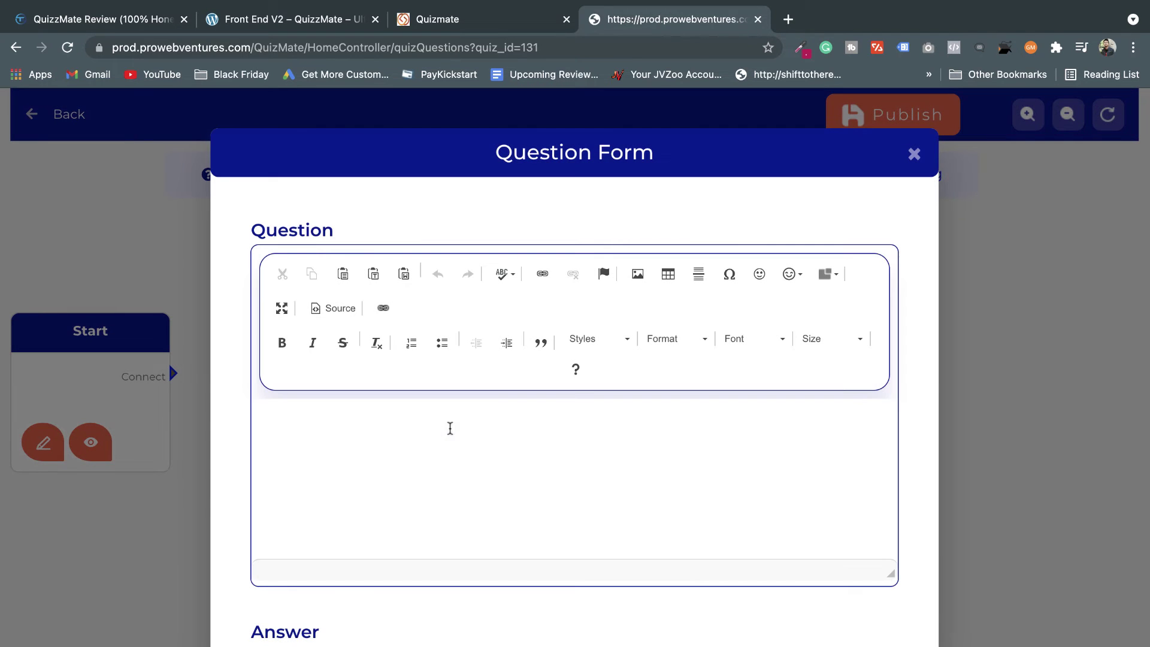
{"action": "left_click", "coordinate": [375, 416]}
{"action": "type", "text": "What "}
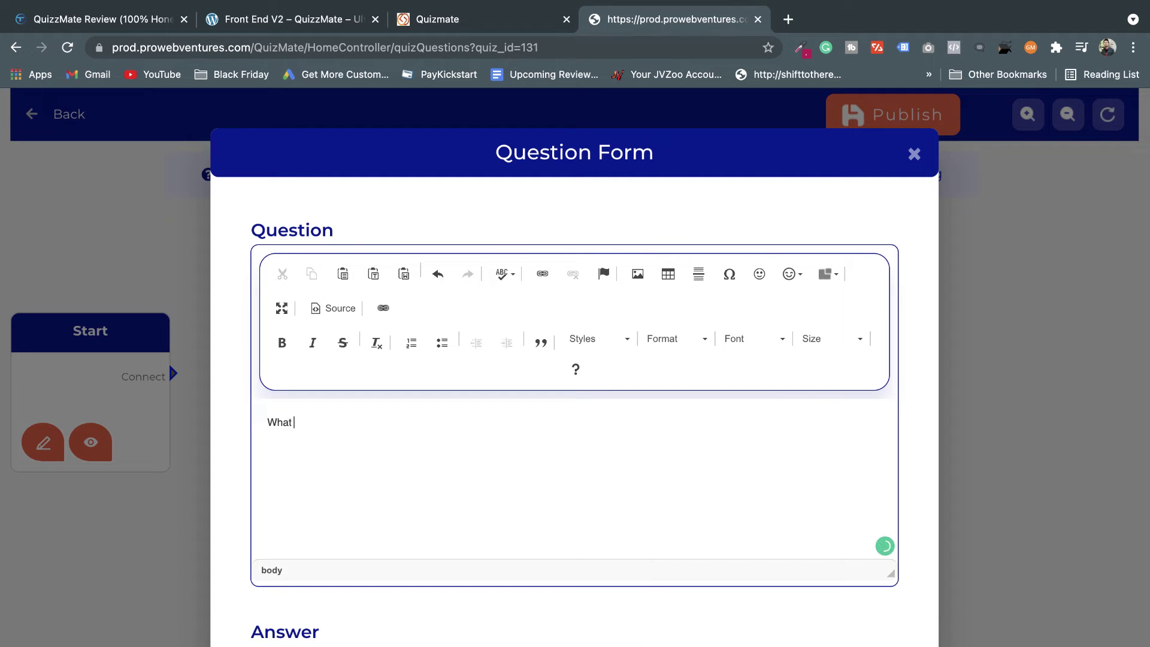
{"action": "type", "text": "is you aget?"}
{"action": "scroll", "coordinate": [451, 516], "scroll_direction": "down", "scroll_amount": 2}
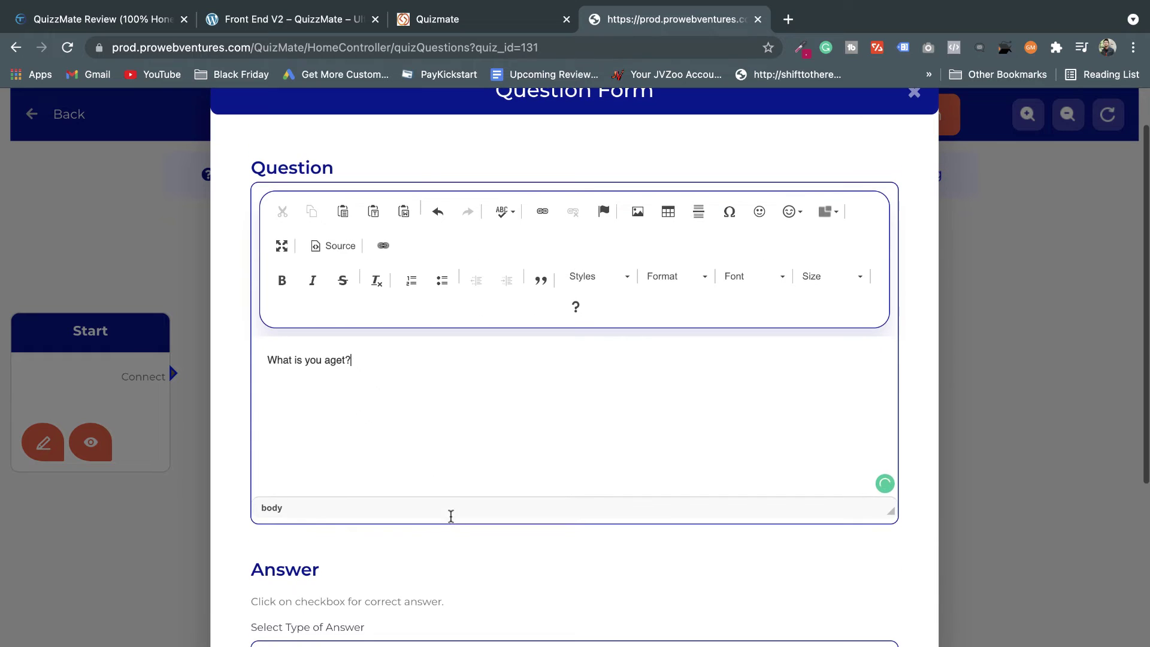
{"action": "key", "text": "BackSpace"}
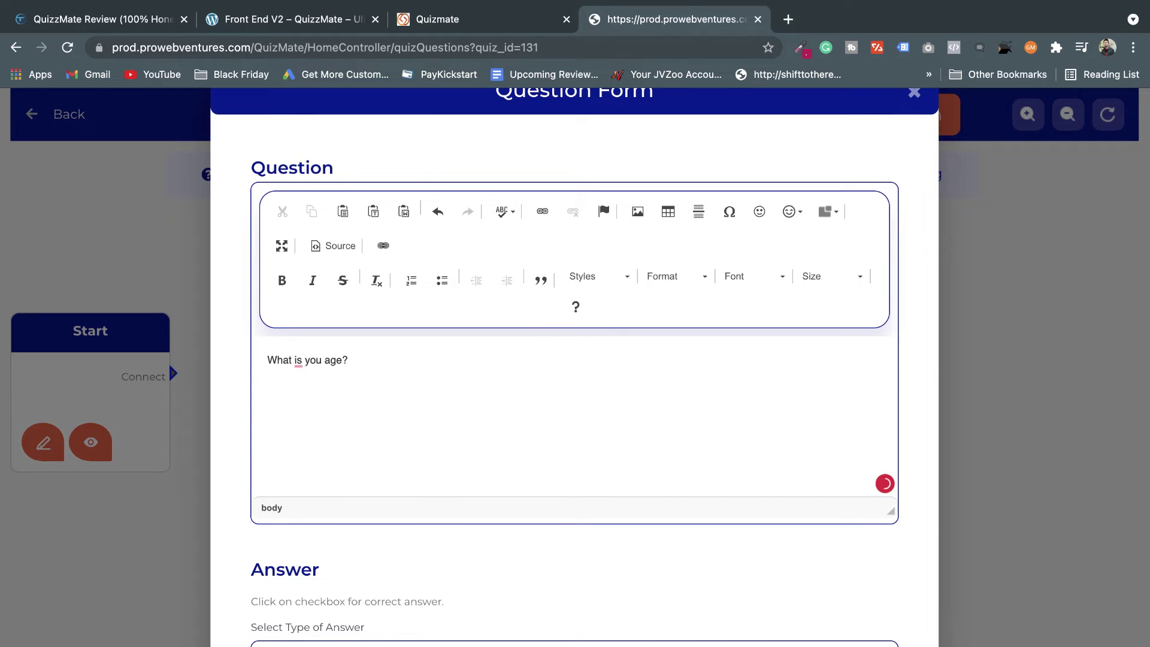
{"action": "scroll", "coordinate": [465, 498], "scroll_direction": "down", "scroll_amount": 5}
{"action": "left_click", "coordinate": [470, 440]}
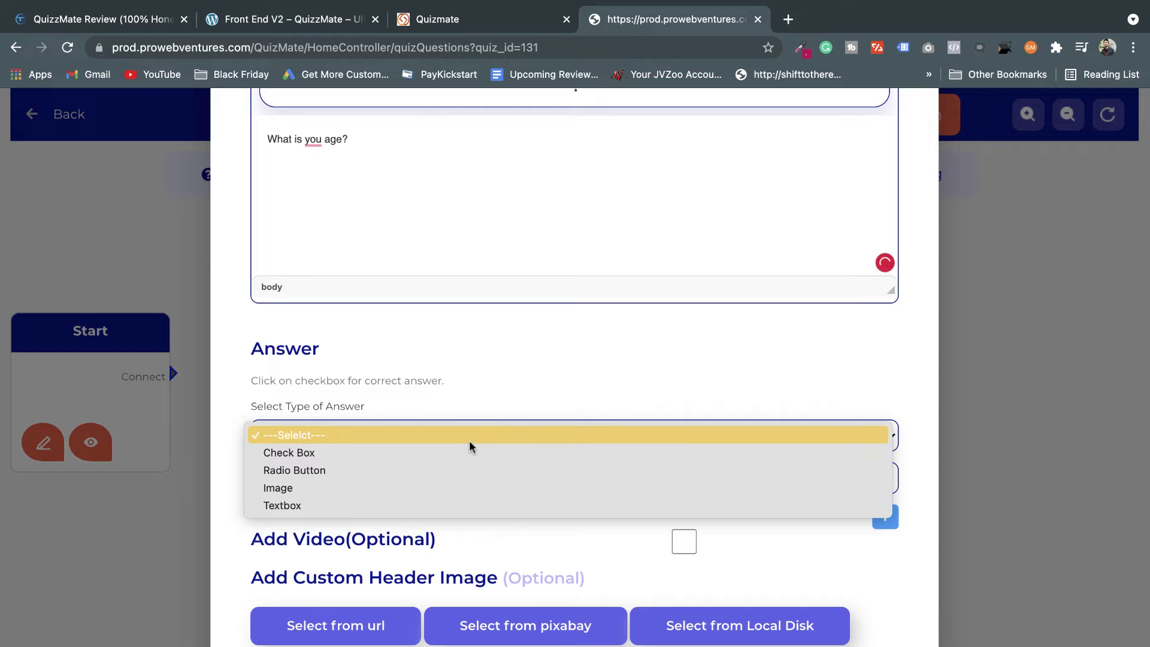
{"action": "left_click", "coordinate": [366, 504]}
{"action": "scroll", "coordinate": [522, 455], "scroll_direction": "down", "scroll_amount": 3}
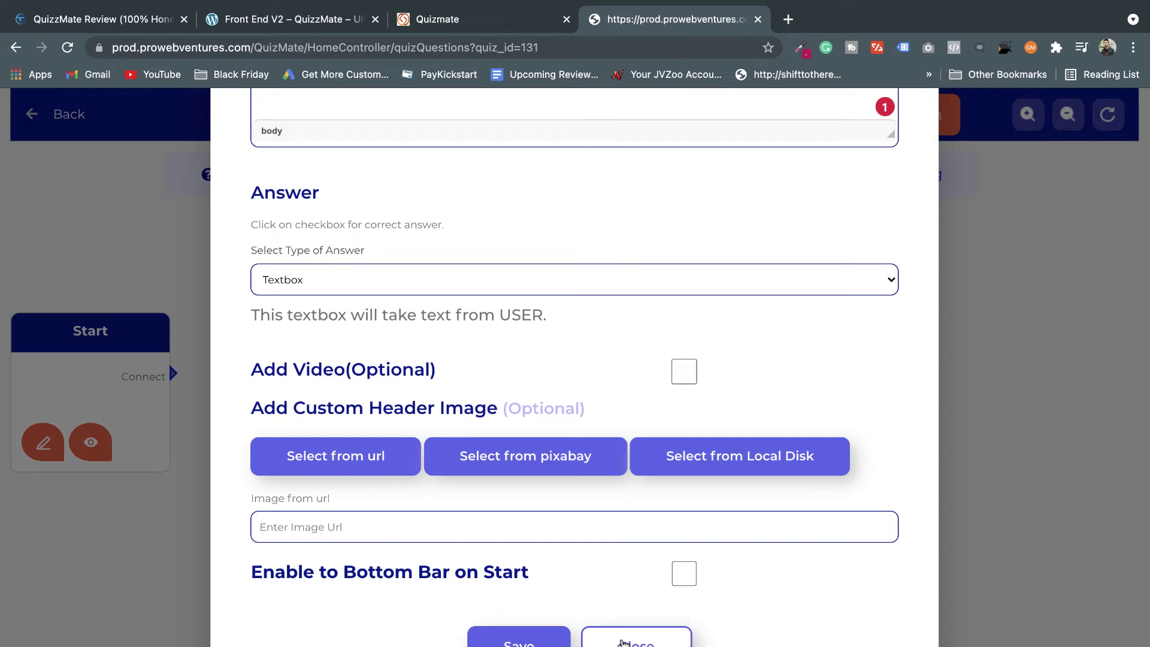
{"action": "left_click", "coordinate": [521, 640]}
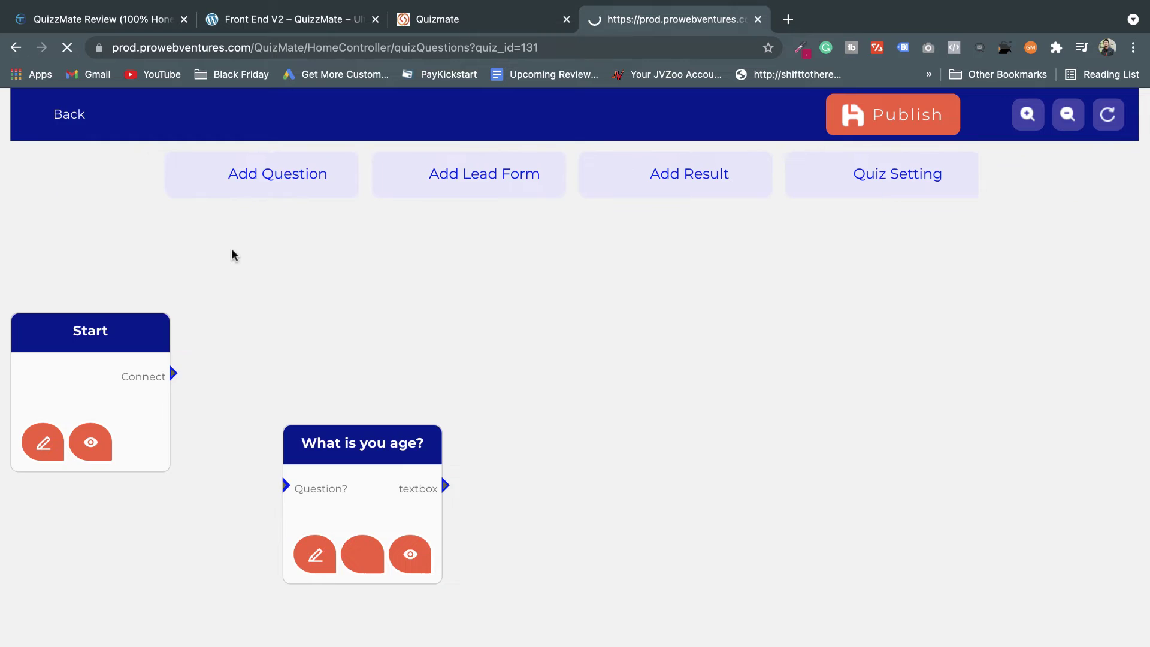
Add a second question node reading 'May I know you sex?' with a Radio Button answer type
{"action": "left_click", "coordinate": [292, 176]}
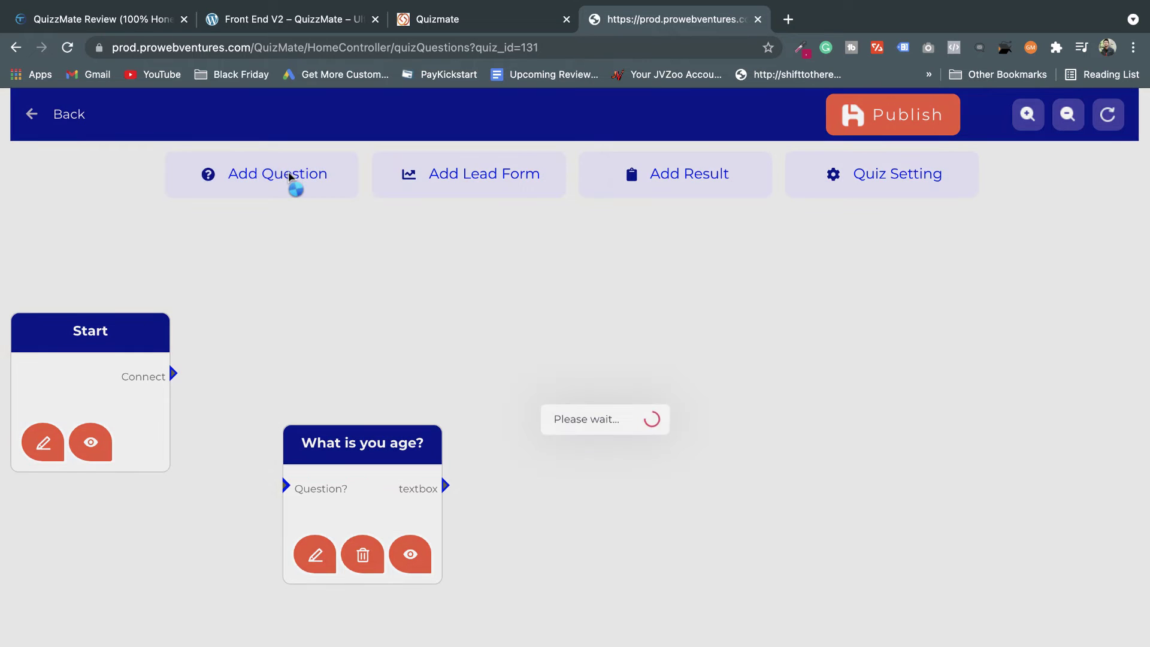
{"action": "left_click_drag", "start_coordinate": [582, 560], "coordinate": [587, 333]}
{"action": "left_click", "coordinate": [571, 426]}
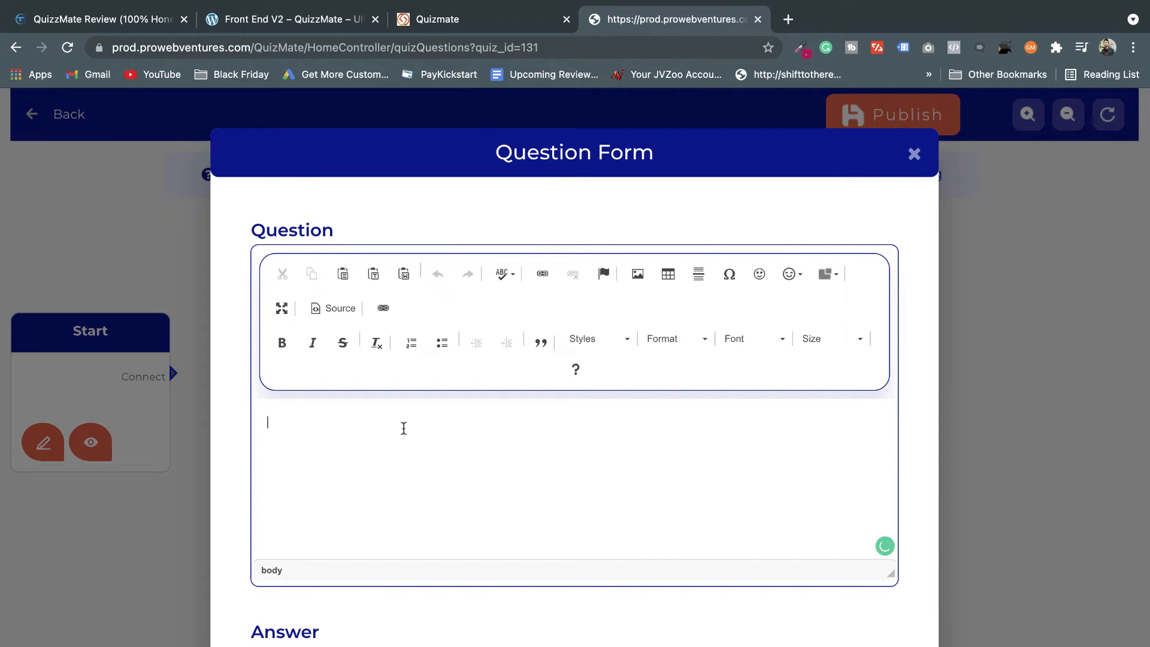
{"action": "type", "text": "M"}
{"action": "key", "text": "BackSpace"}
{"action": "type", "text": "May I know you sex?"}
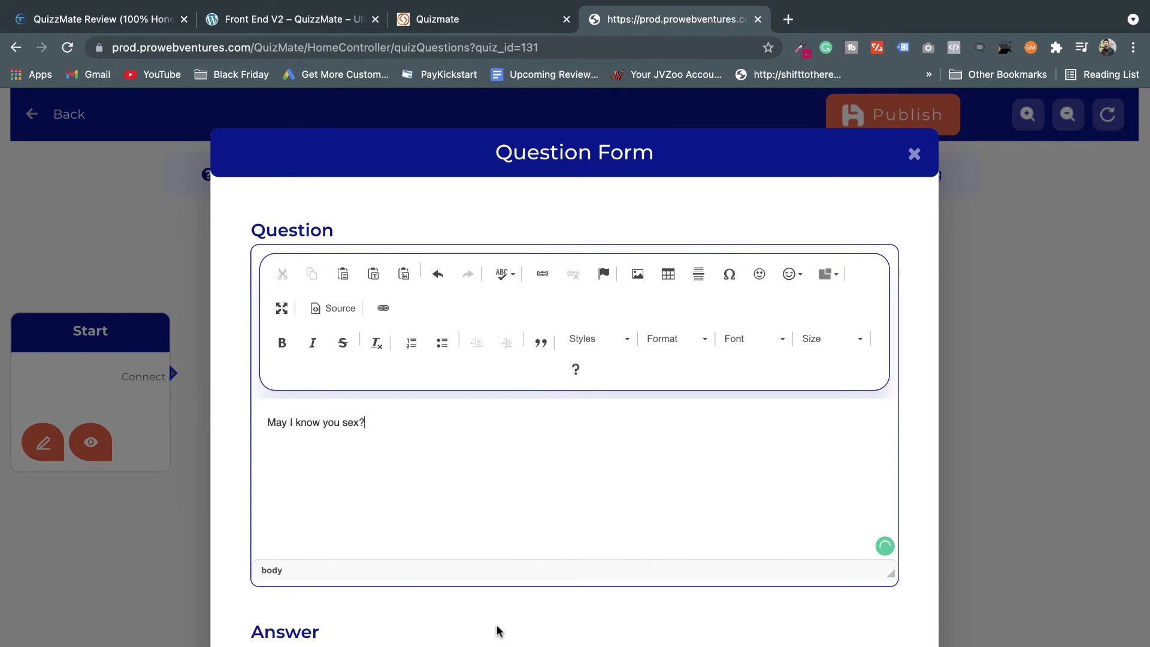
{"action": "scroll", "coordinate": [496, 628], "scroll_direction": "down", "scroll_amount": 5}
{"action": "left_click", "coordinate": [380, 456]}
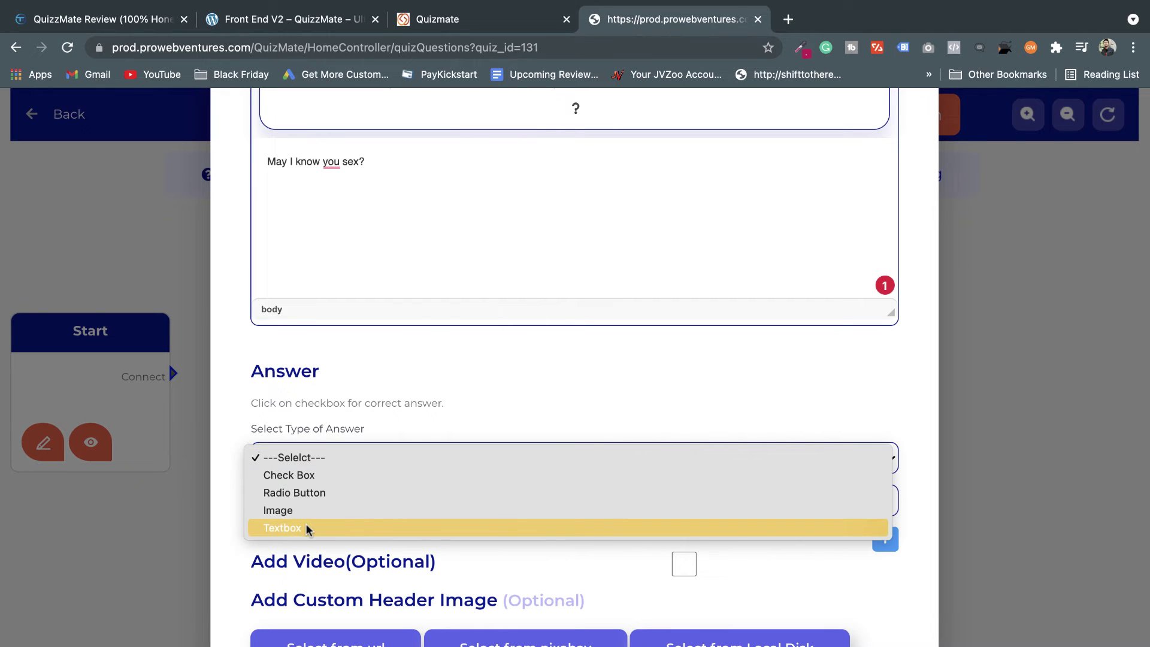
{"action": "left_click", "coordinate": [306, 525]}
{"action": "left_click", "coordinate": [379, 456]}
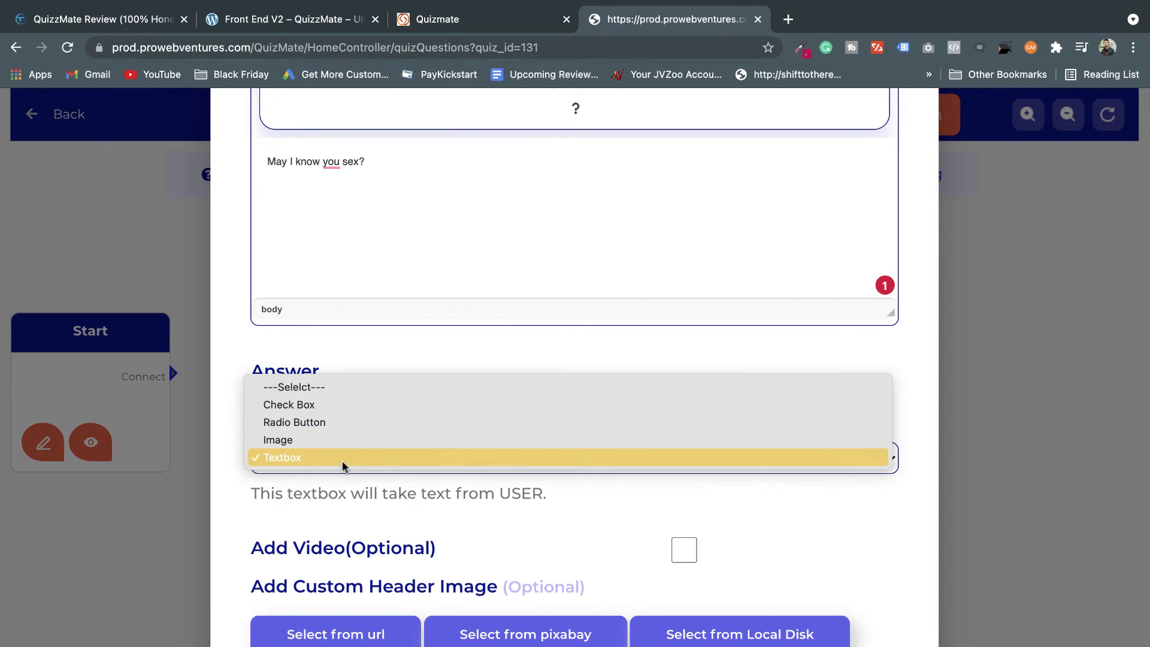
{"action": "left_click", "coordinate": [346, 423]}
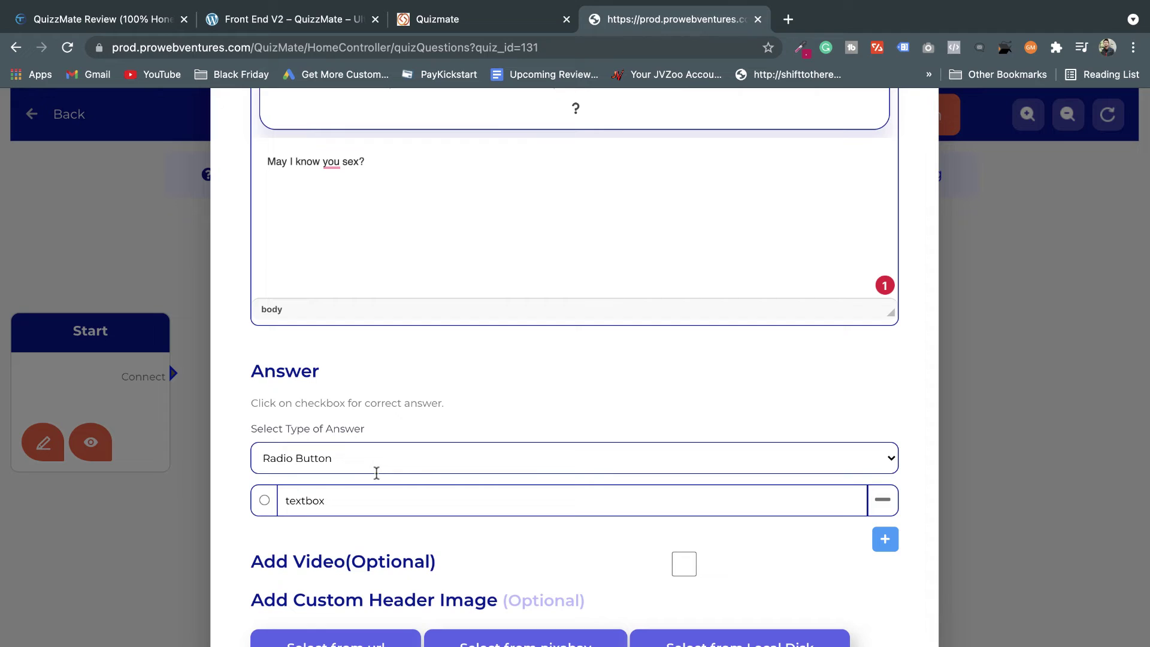
Fill in the radio options Male, Feamale and Trans, then save the question
{"action": "left_click", "coordinate": [305, 502]}
{"action": "double_click", "coordinate": [325, 495]}
{"action": "type", "text": "Male"}
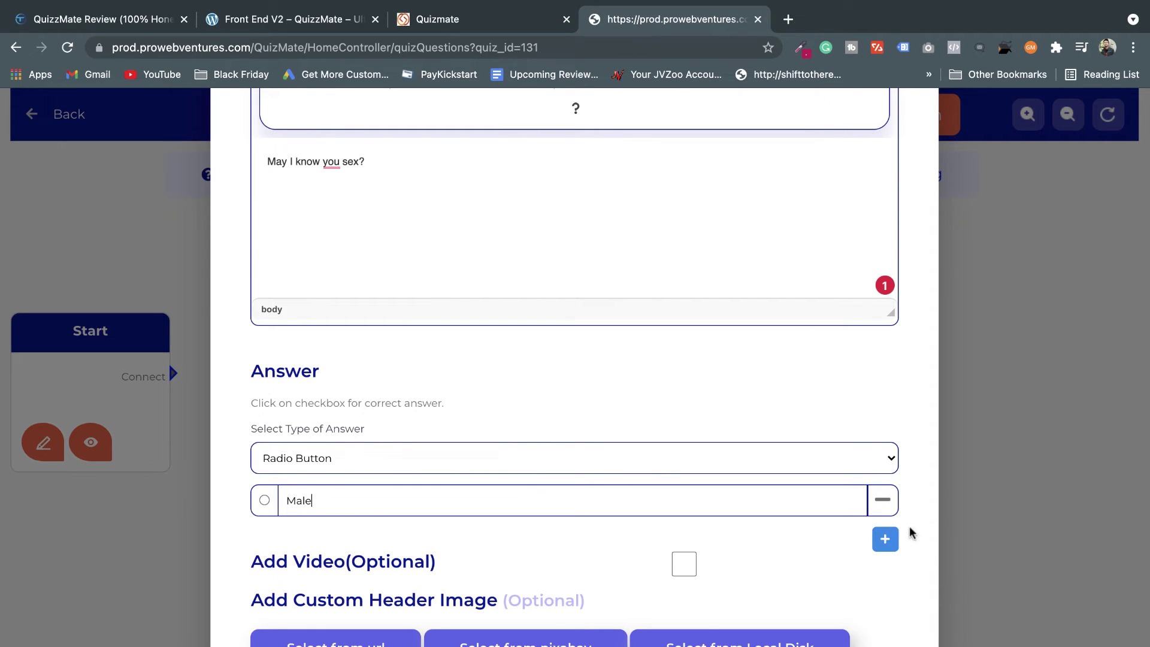
{"action": "left_click", "coordinate": [885, 538]}
{"action": "double_click", "coordinate": [388, 546]}
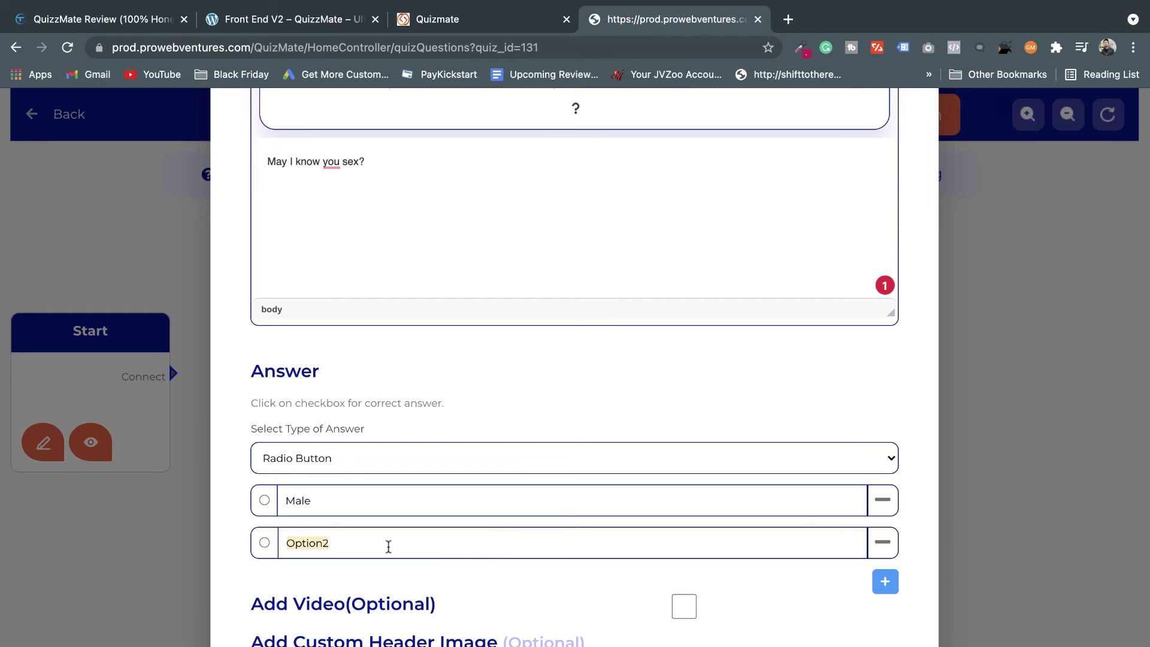
{"action": "type", "text": "Fea"}
{"action": "type", "text": "male"}
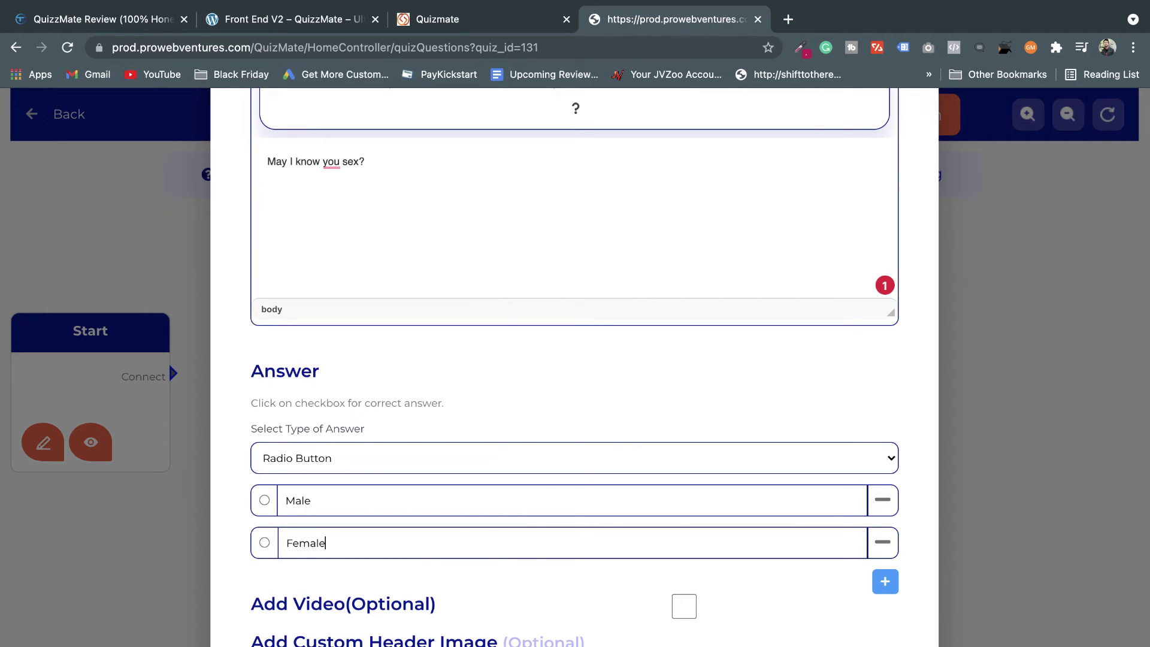
{"action": "left_click", "coordinate": [884, 581]}
{"action": "double_click", "coordinate": [305, 587]}
{"action": "type", "text": "Trans"}
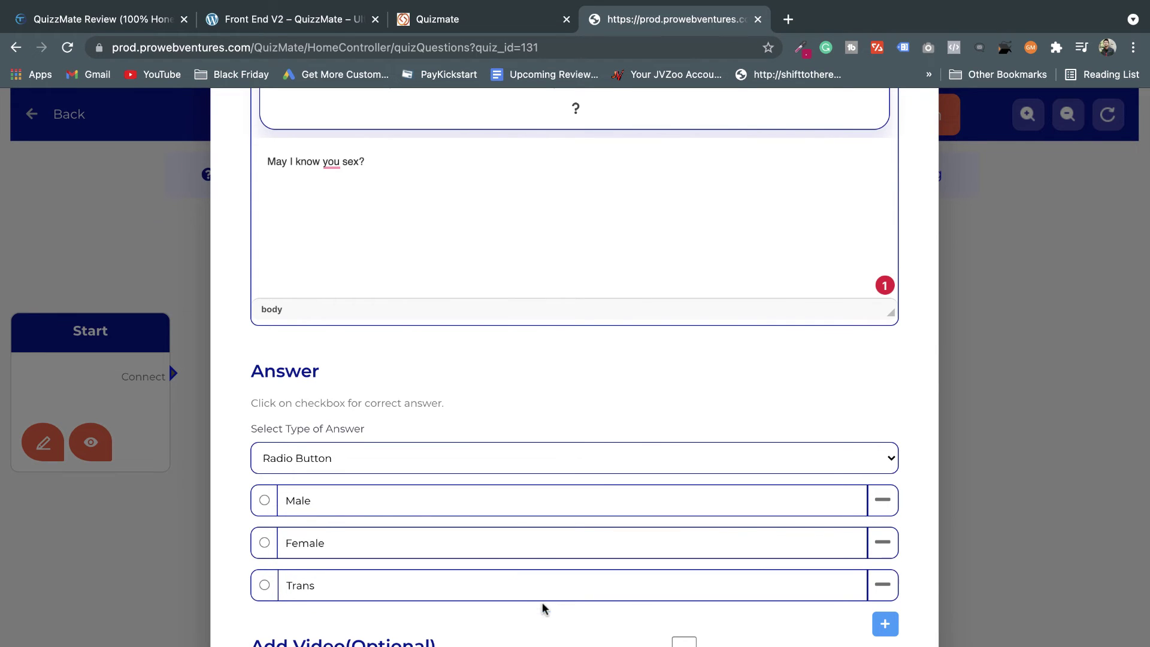
{"action": "scroll", "coordinate": [543, 608], "scroll_direction": "down", "scroll_amount": 3}
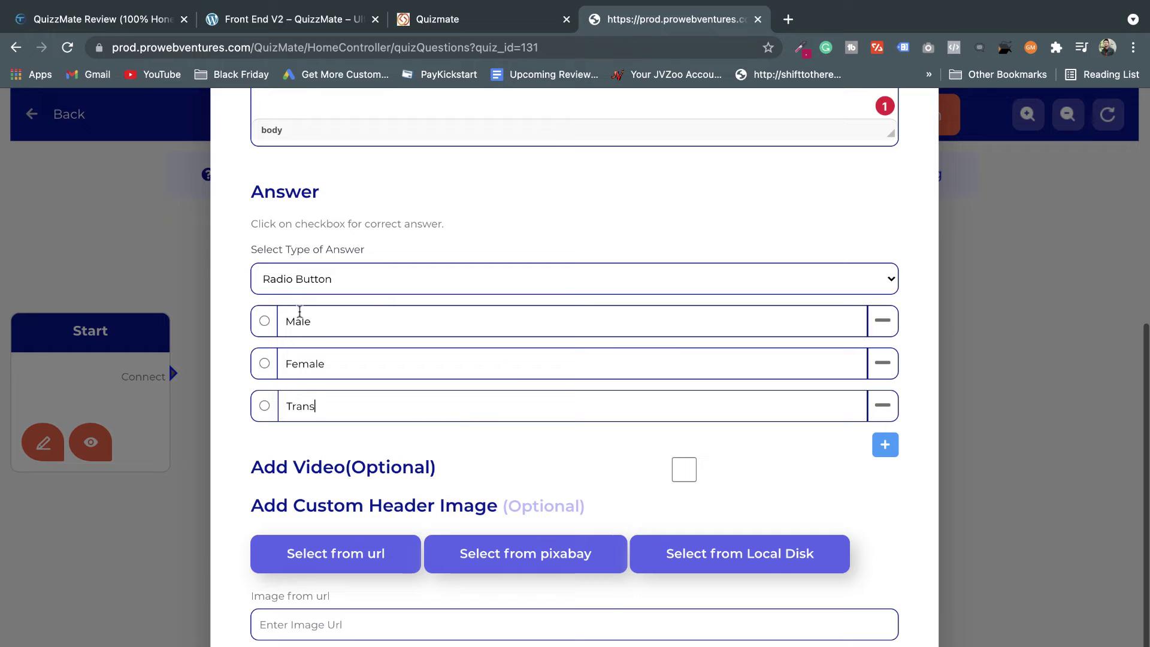
{"action": "scroll", "coordinate": [555, 481], "scroll_direction": "down", "scroll_amount": 2}
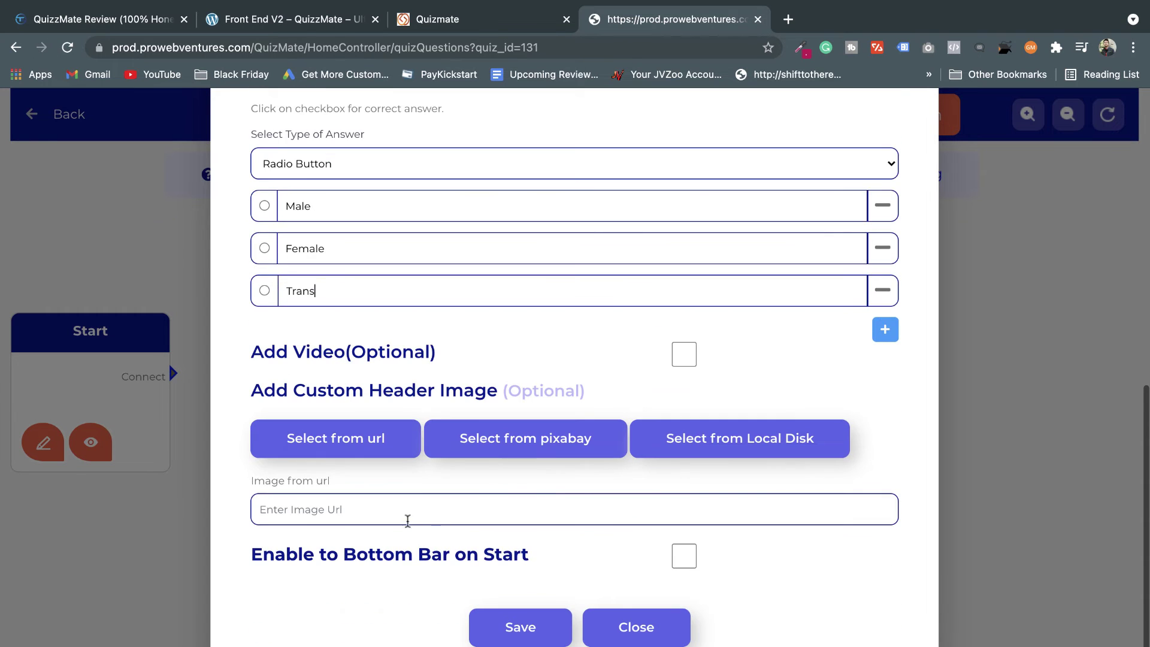
{"action": "left_click", "coordinate": [521, 627]}
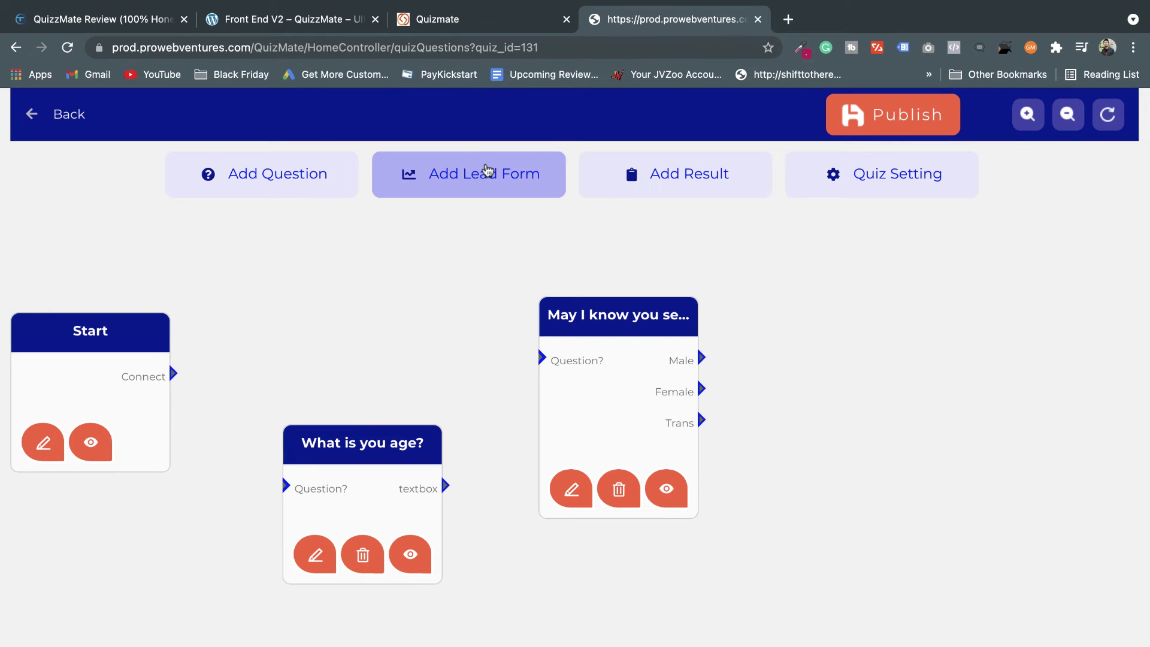
Add a Lead node at the canvas's right and open its form, choosing the image-by-URL option
{"action": "left_click", "coordinate": [459, 181]}
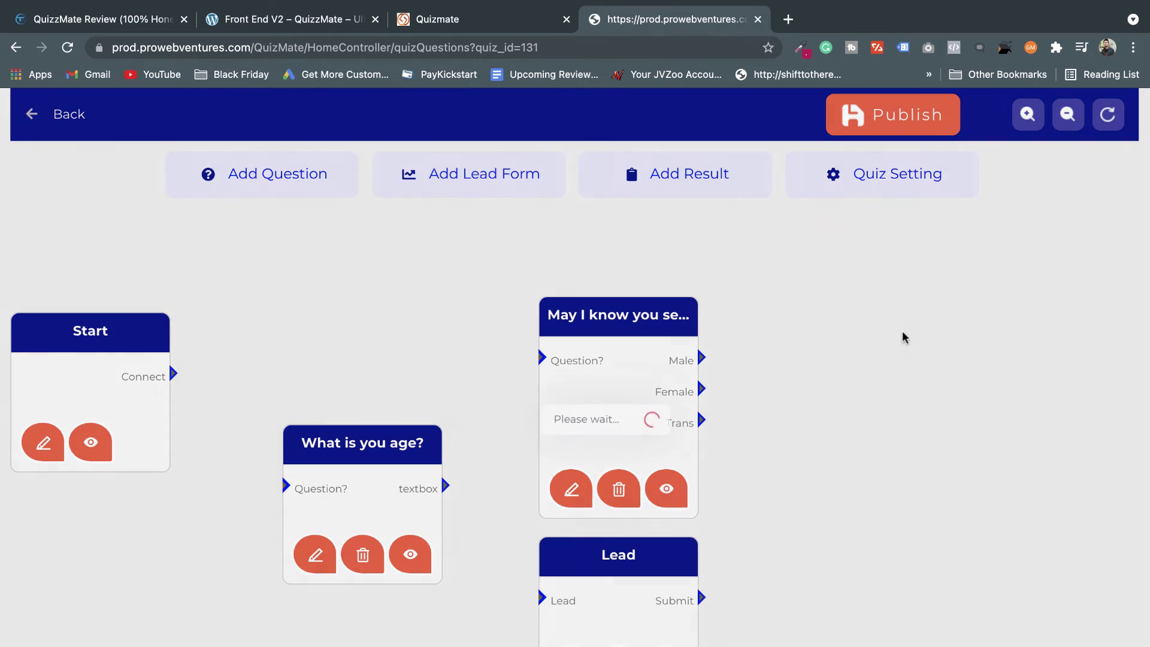
{"action": "left_click_drag", "start_coordinate": [623, 555], "coordinate": [933, 351]}
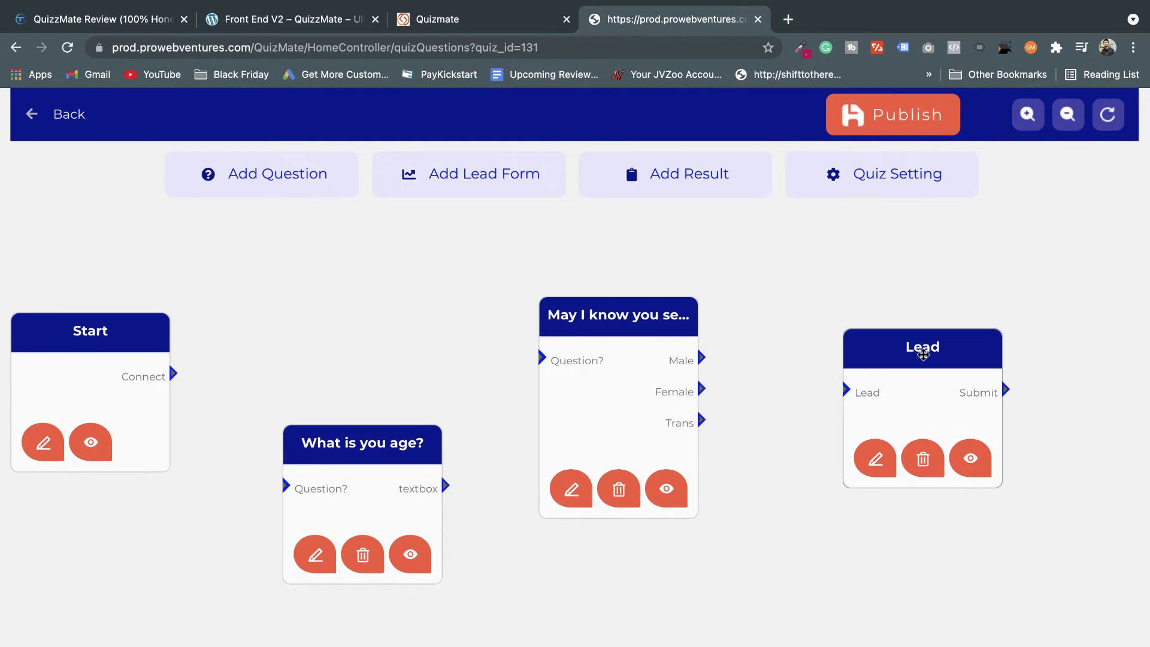
{"action": "left_click", "coordinate": [875, 460]}
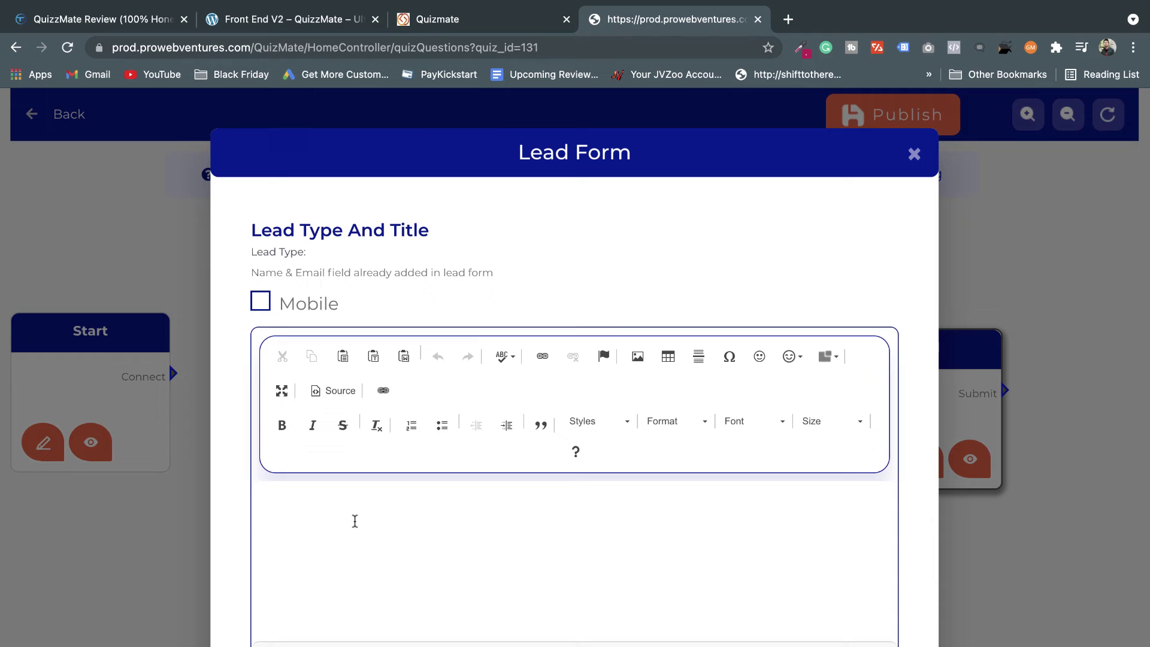
{"action": "left_click", "coordinate": [355, 521]}
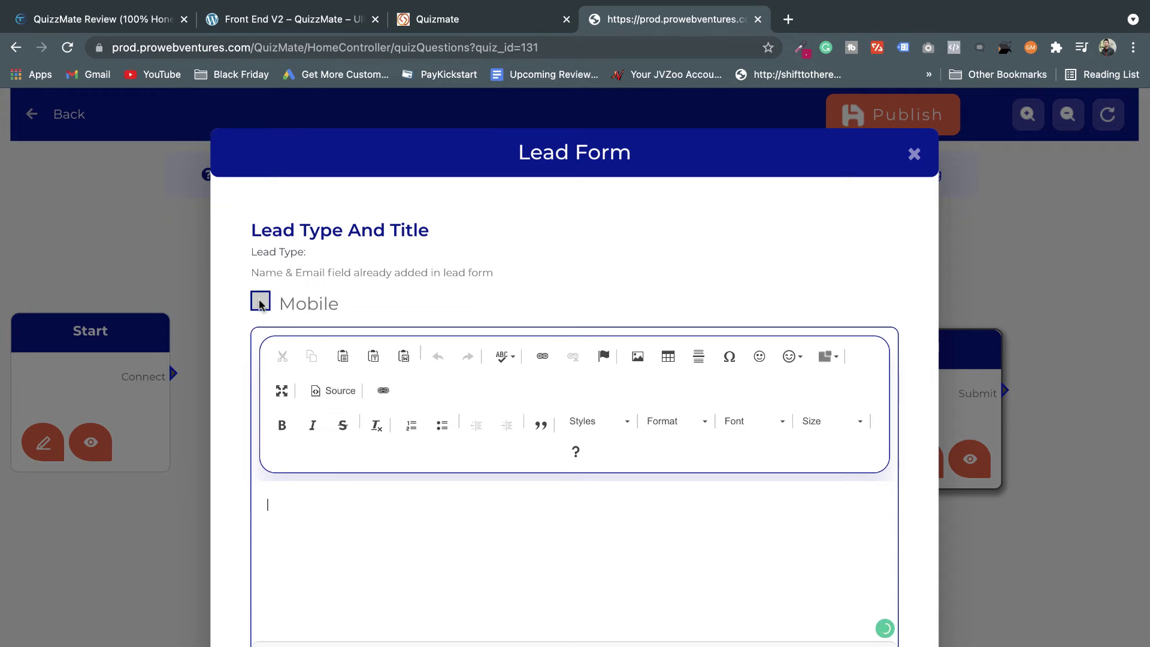
{"action": "scroll", "coordinate": [347, 525], "scroll_direction": "down", "scroll_amount": 3}
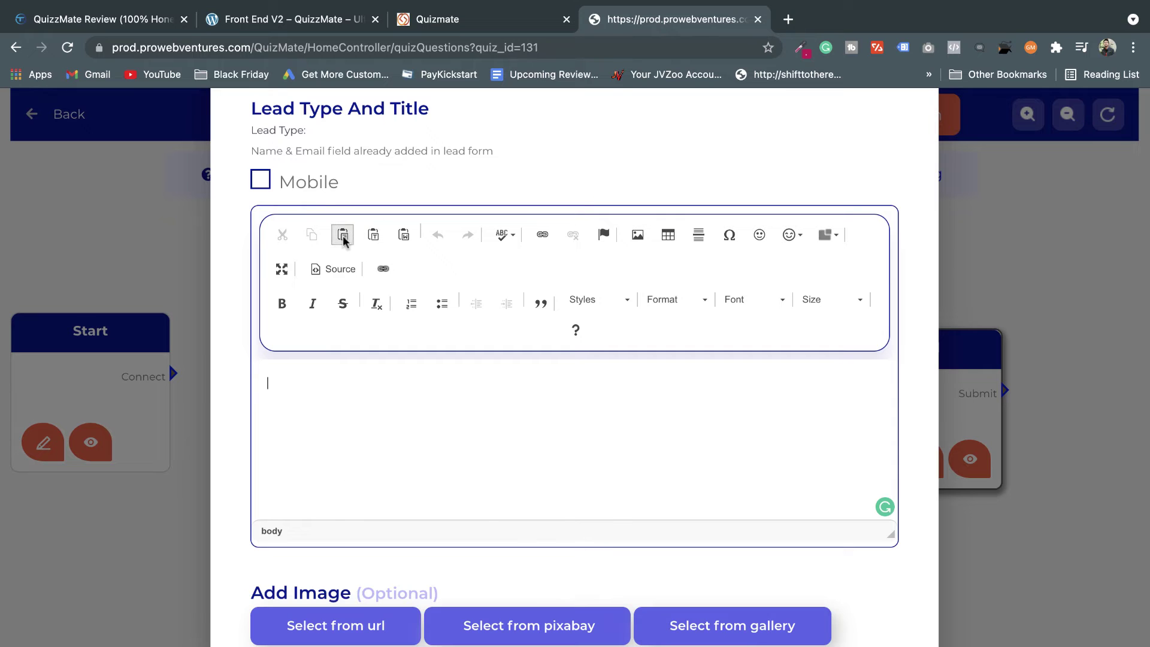
{"action": "left_click", "coordinate": [351, 617]}
{"action": "scroll", "coordinate": [350, 614], "scroll_direction": "down", "scroll_amount": 3}
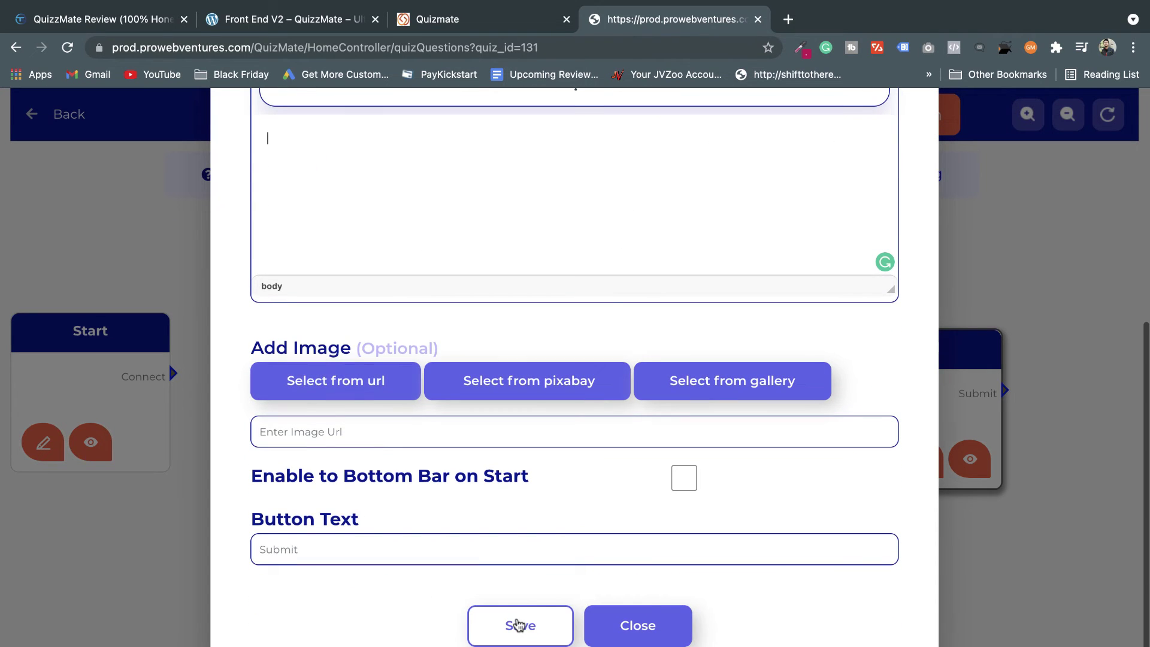
{"action": "left_click", "coordinate": [517, 625]}
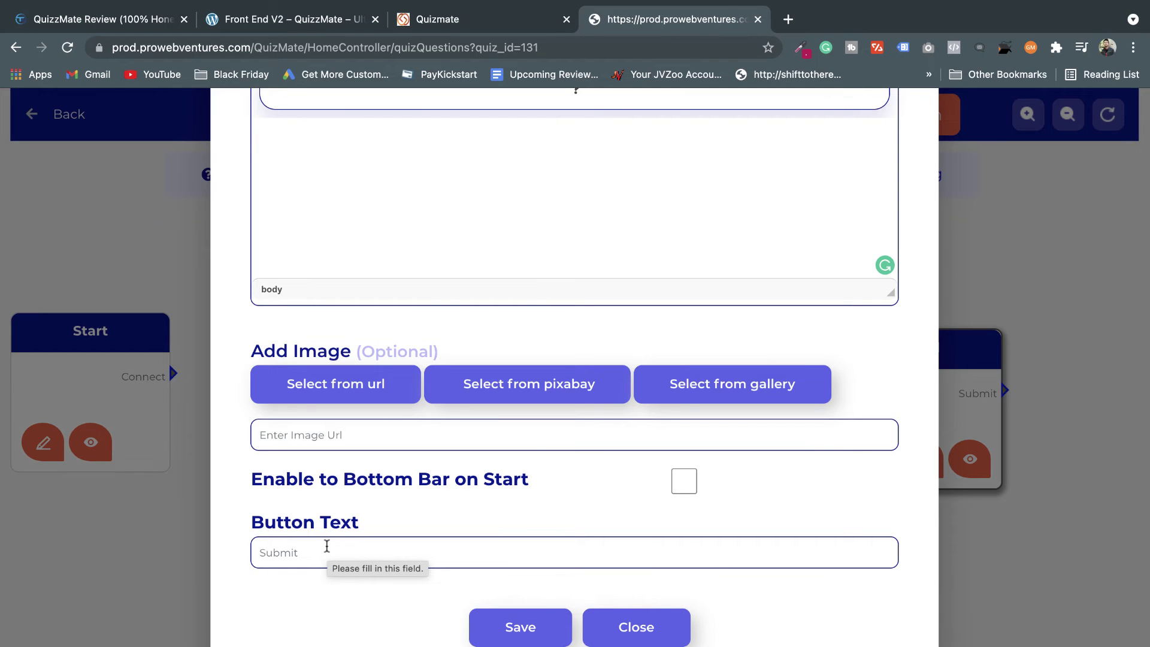
Set the lead form's button text to 'Save it' and save the form
{"action": "type", "text": "d"}
{"action": "key", "text": "BackSpace"}
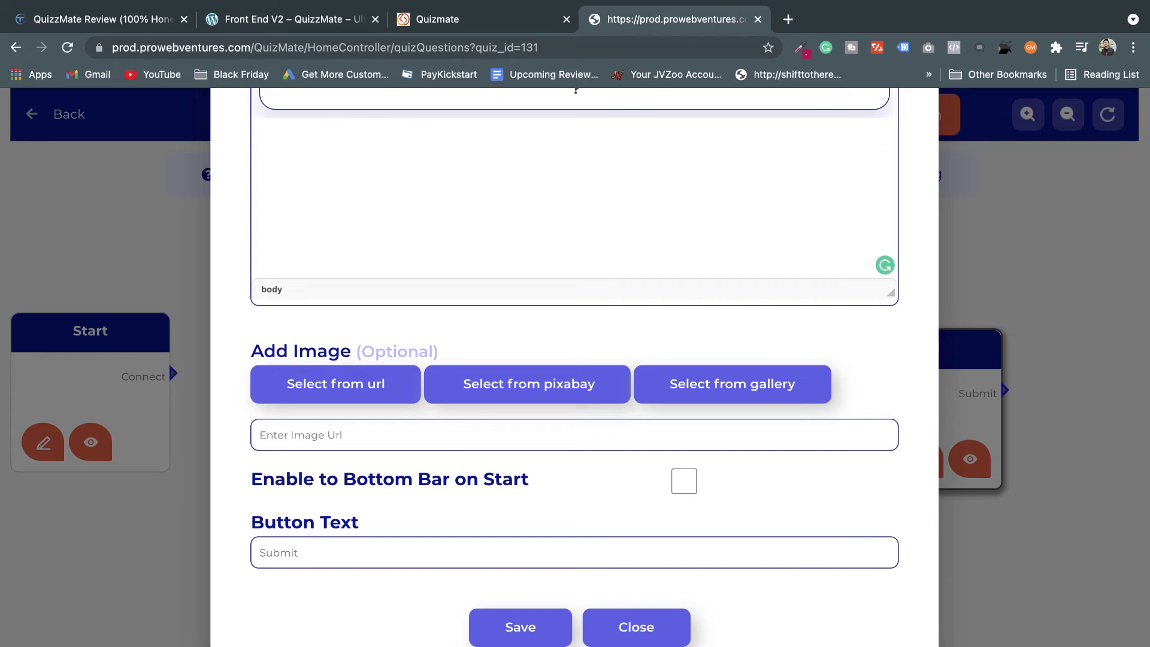
{"action": "type", "text": "Save it"}
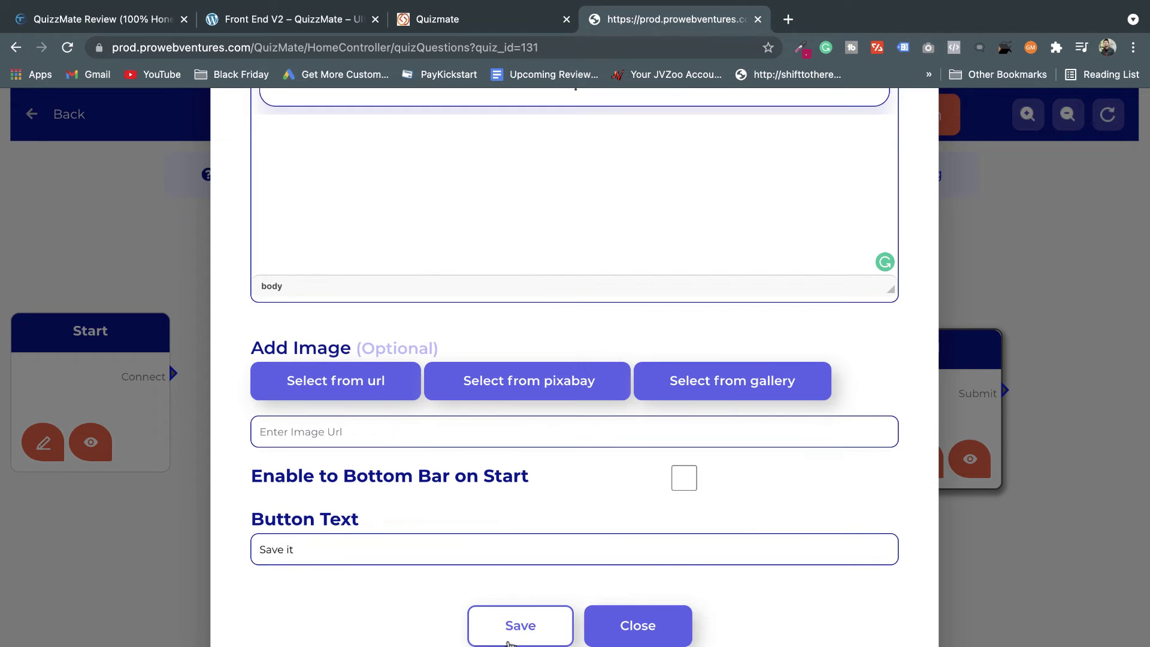
{"action": "left_click", "coordinate": [517, 629]}
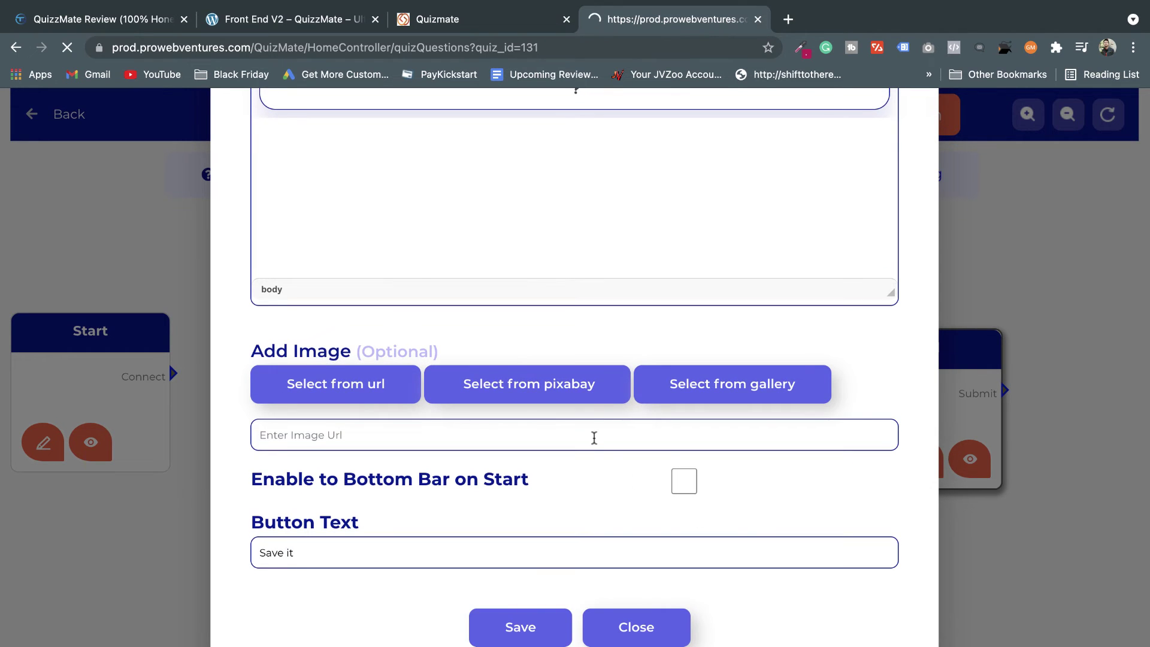
{"action": "scroll", "coordinate": [595, 439], "scroll_direction": "up", "scroll_amount": 3}
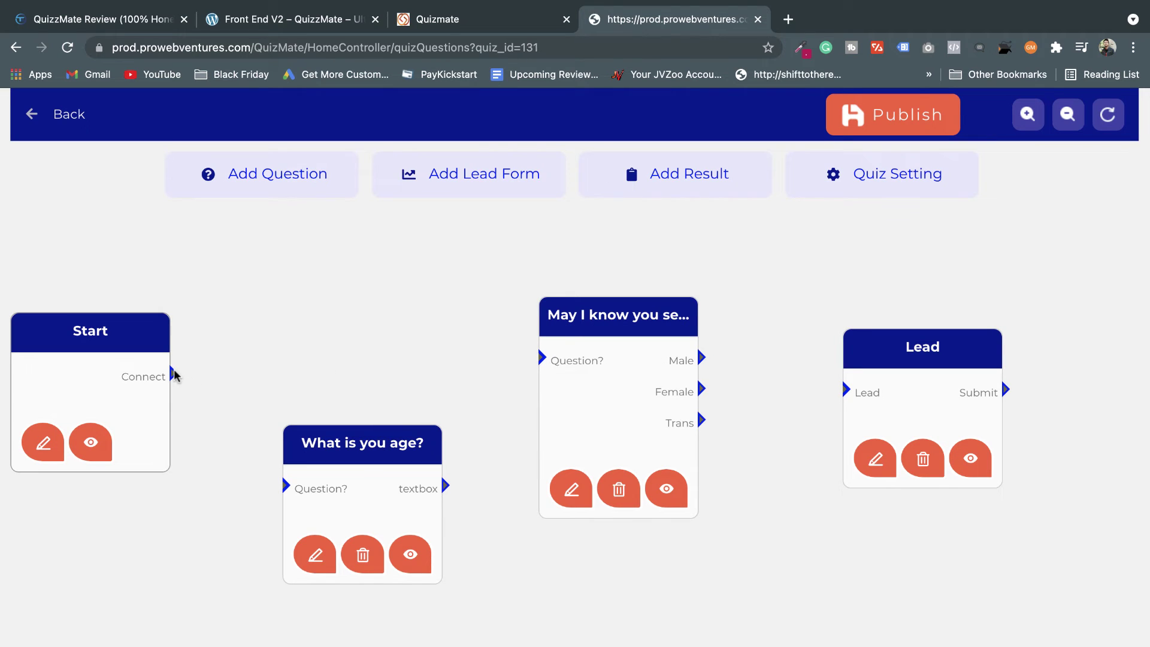
Connect Start to the age question, age to the sex question, and Male, Female, Trans to Lead
{"action": "left_click_drag", "start_coordinate": [174, 374], "coordinate": [286, 488]}
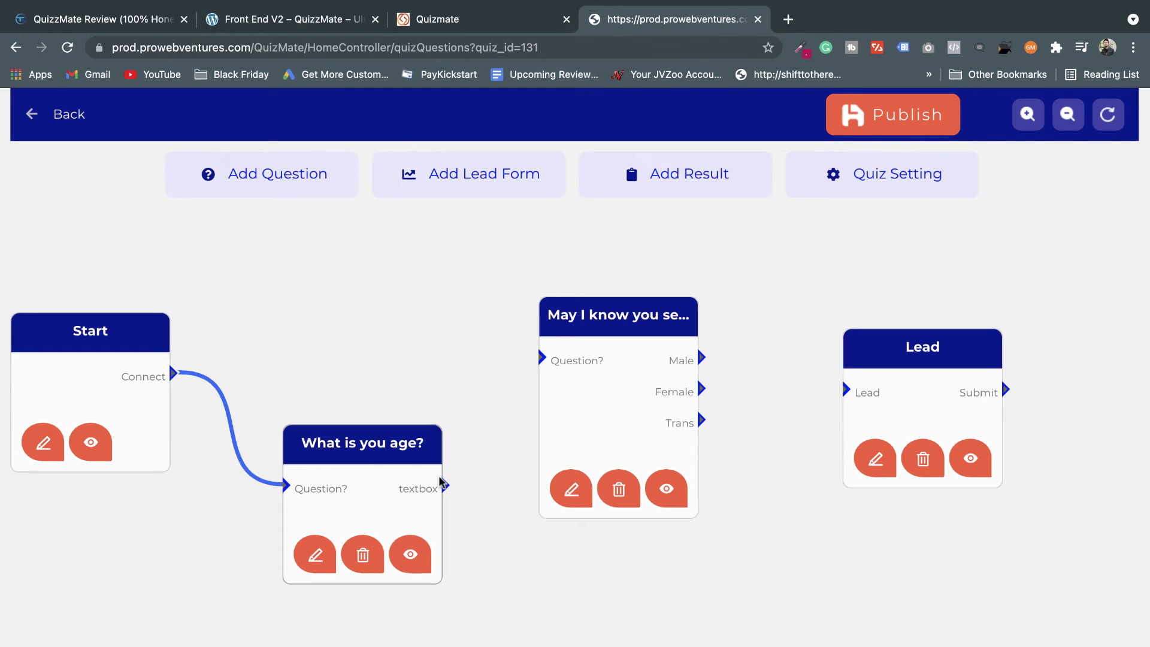
{"action": "left_click_drag", "start_coordinate": [446, 485], "coordinate": [542, 357]}
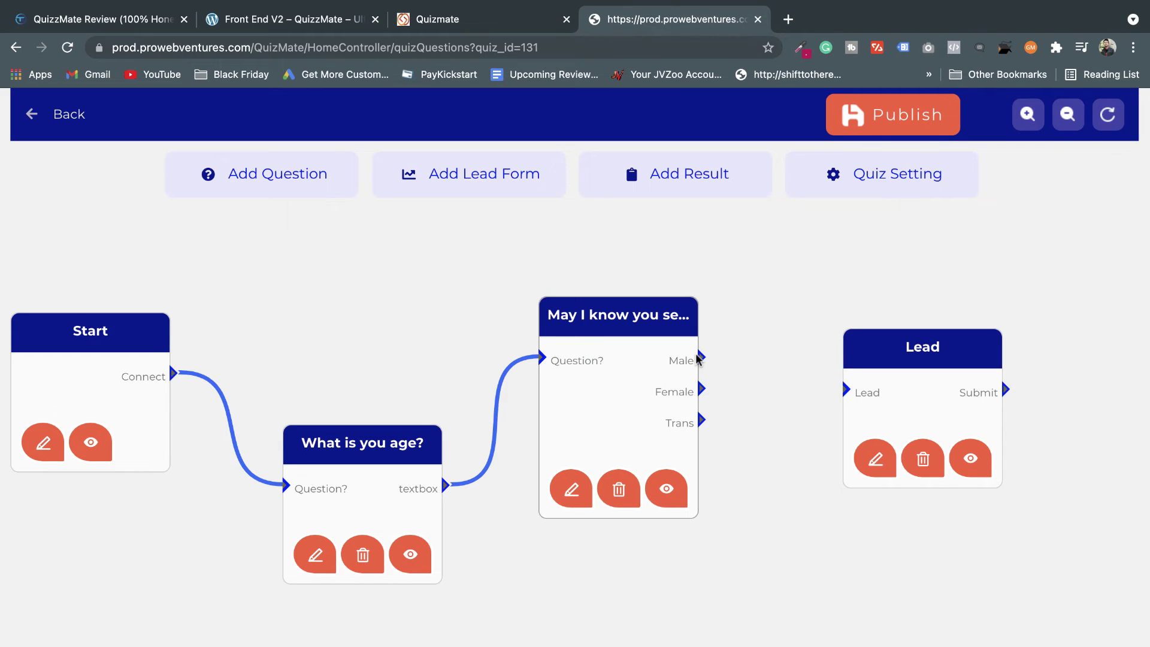
{"action": "left_click_drag", "start_coordinate": [700, 357], "coordinate": [846, 390]}
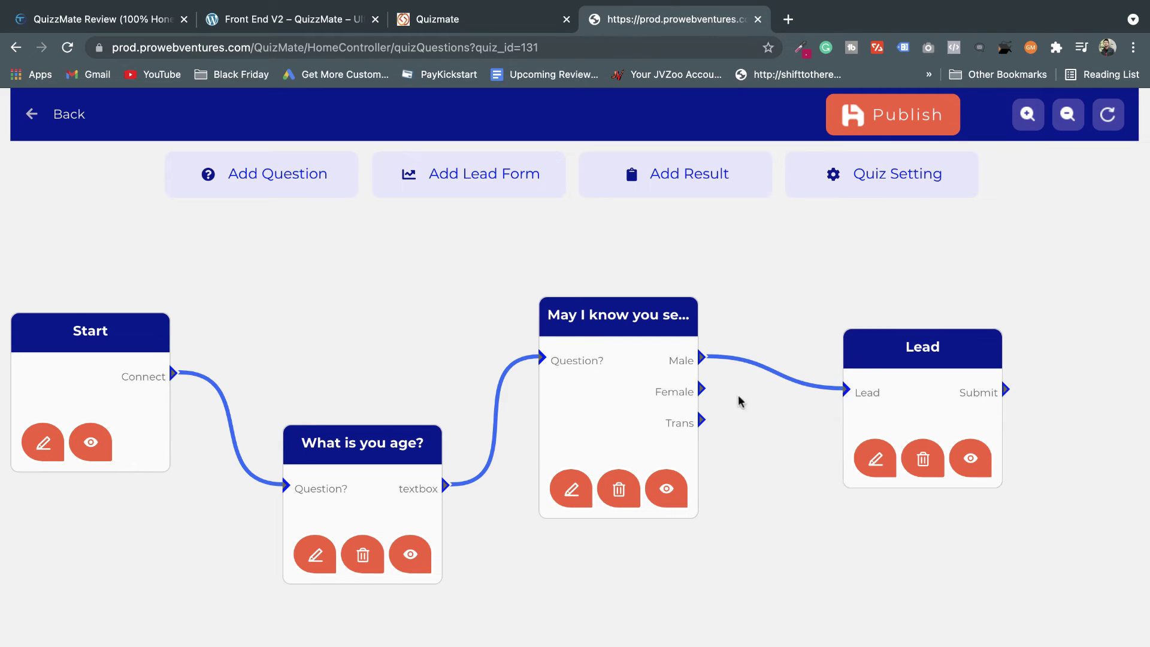
{"action": "left_click_drag", "start_coordinate": [700, 390], "coordinate": [846, 390]}
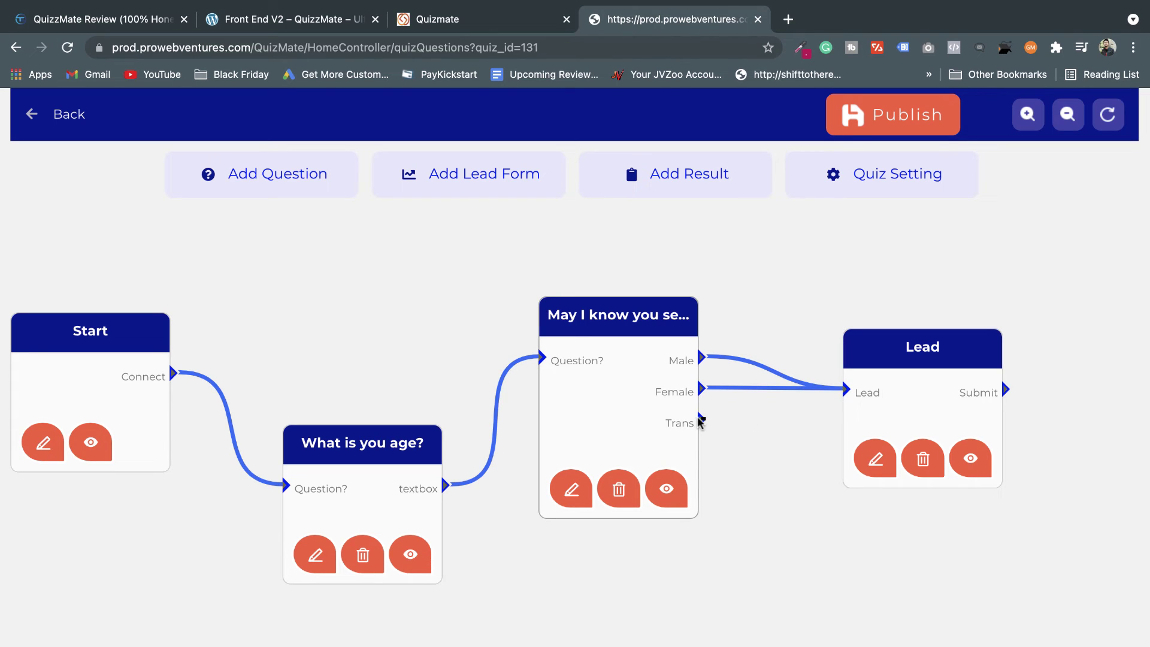
{"action": "left_click_drag", "start_coordinate": [699, 419], "coordinate": [846, 390]}
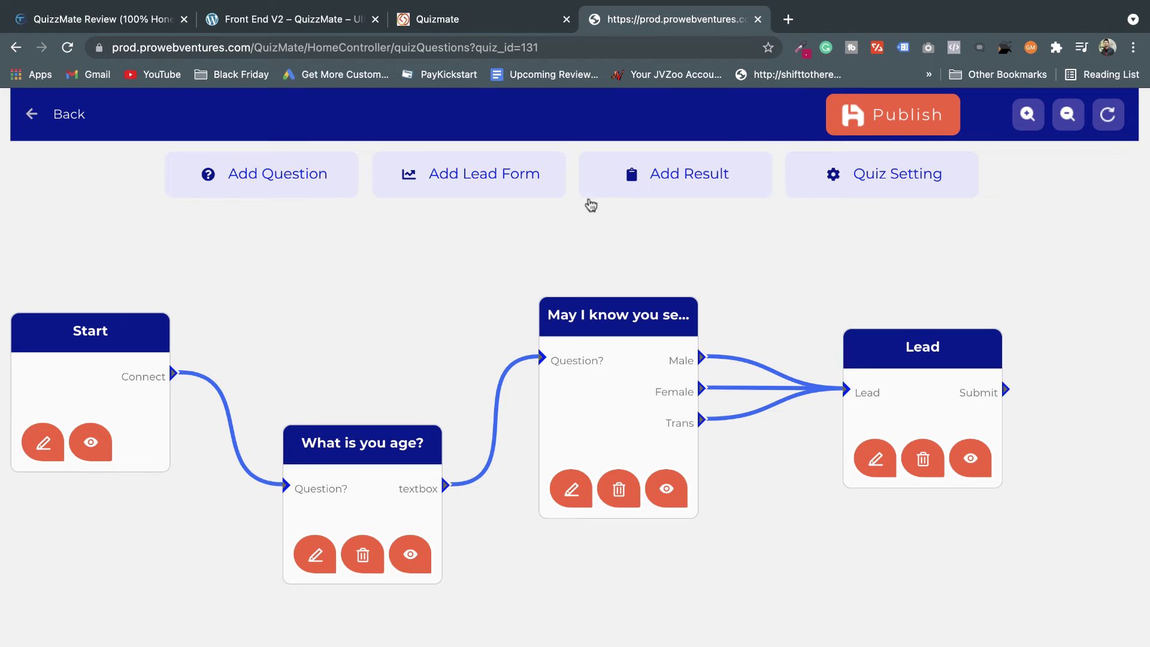
{"action": "left_click", "coordinate": [882, 120]}
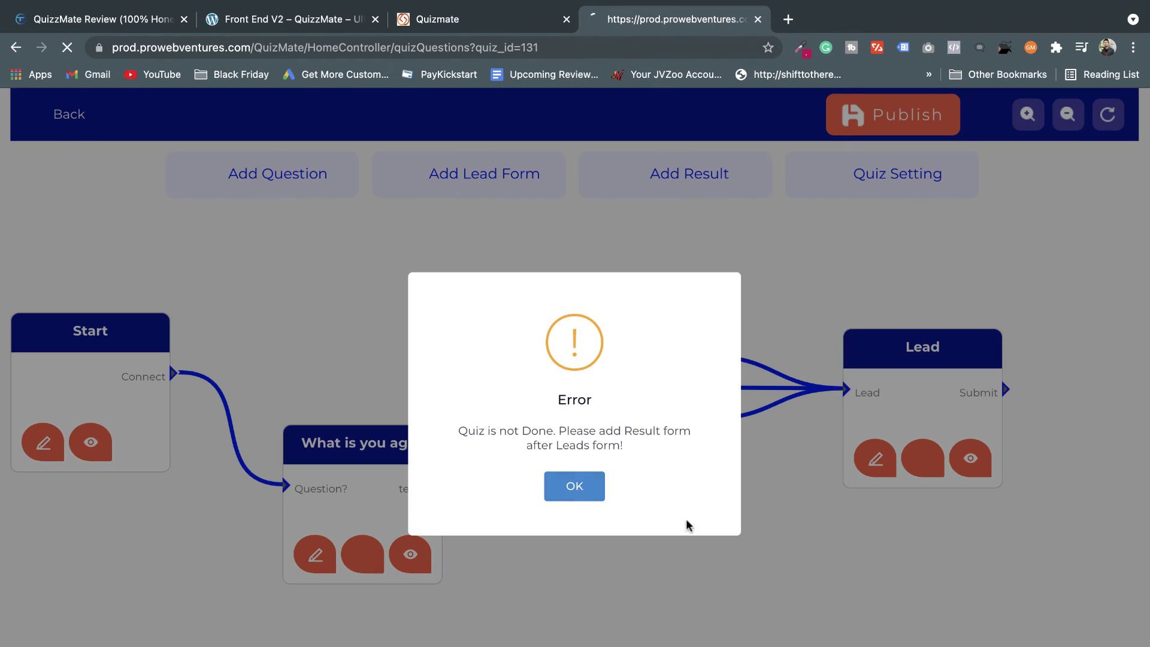
{"action": "left_click", "coordinate": [574, 487]}
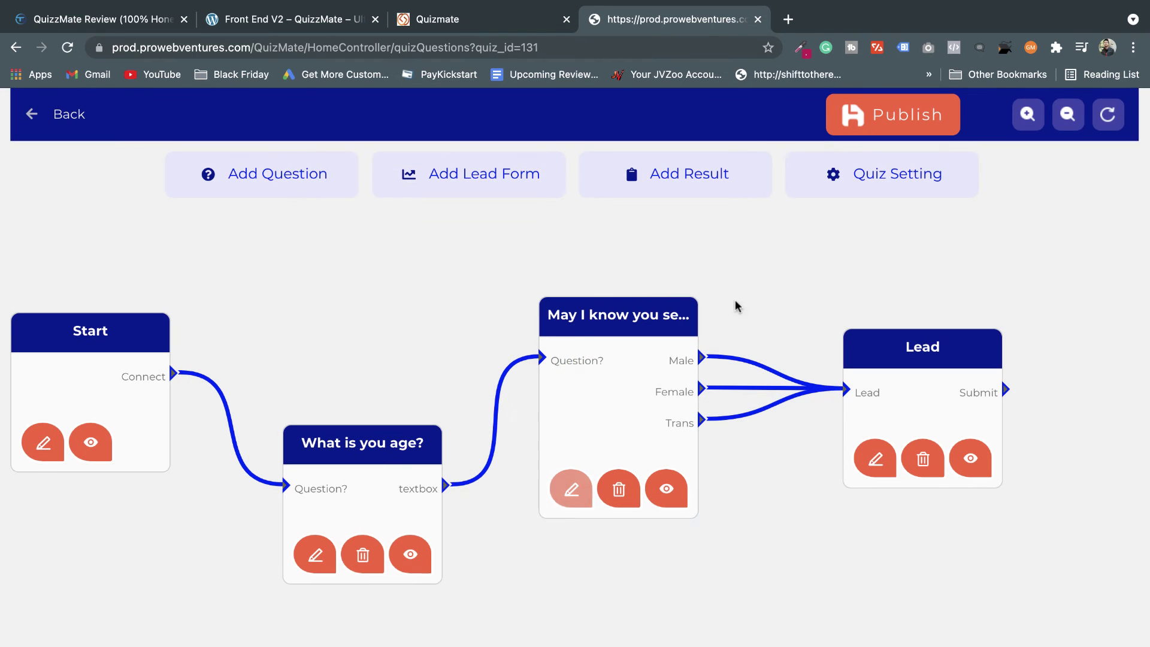
Add a Result node to the flow and open its Result Form editor
{"action": "left_click", "coordinate": [669, 189]}
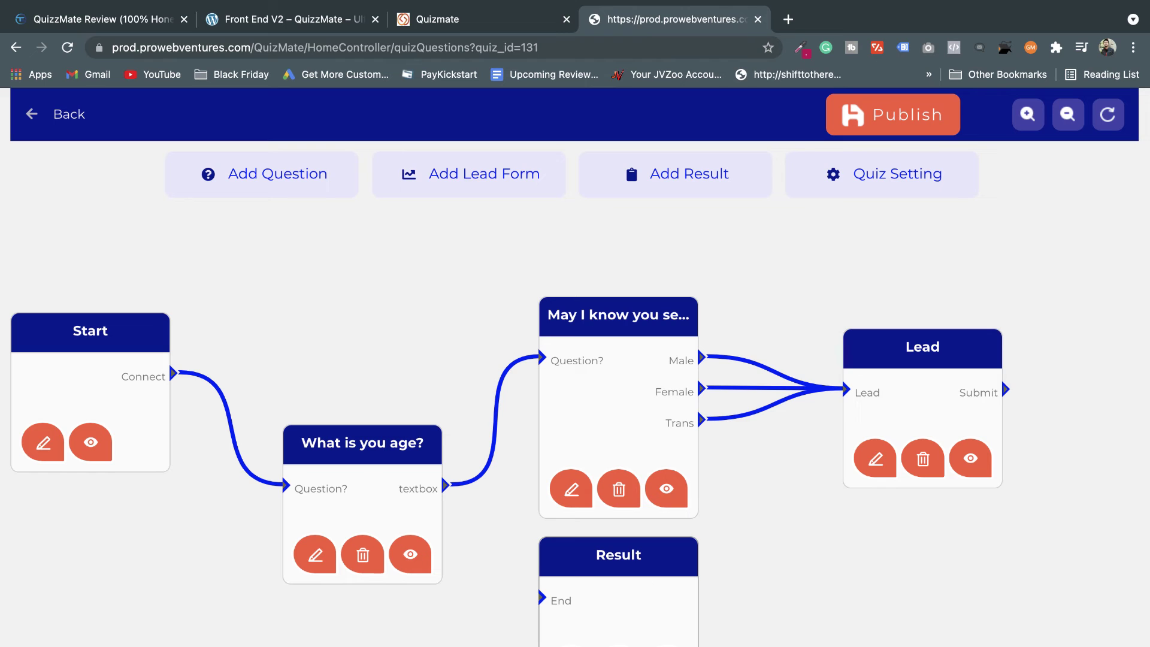
{"action": "left_click", "coordinate": [609, 598]}
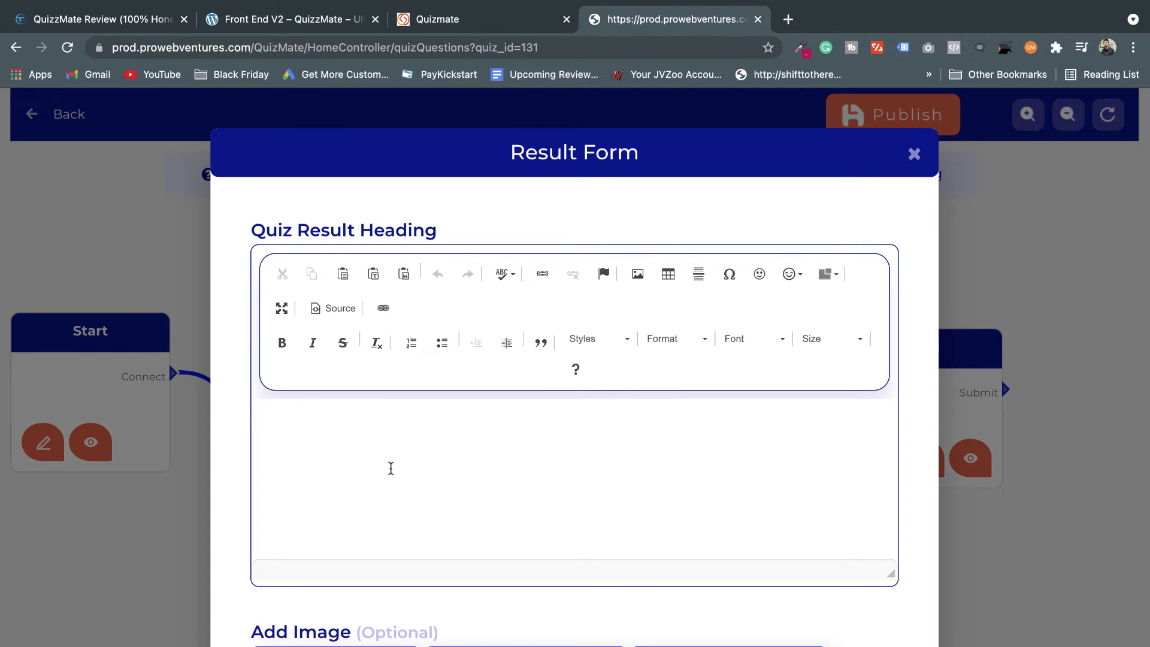
Enter heading 'Thanks for your response, we will connect you soon!' and button text Exit, then save
{"action": "left_click", "coordinate": [391, 468]}
{"action": "type", "text": "Thank"}
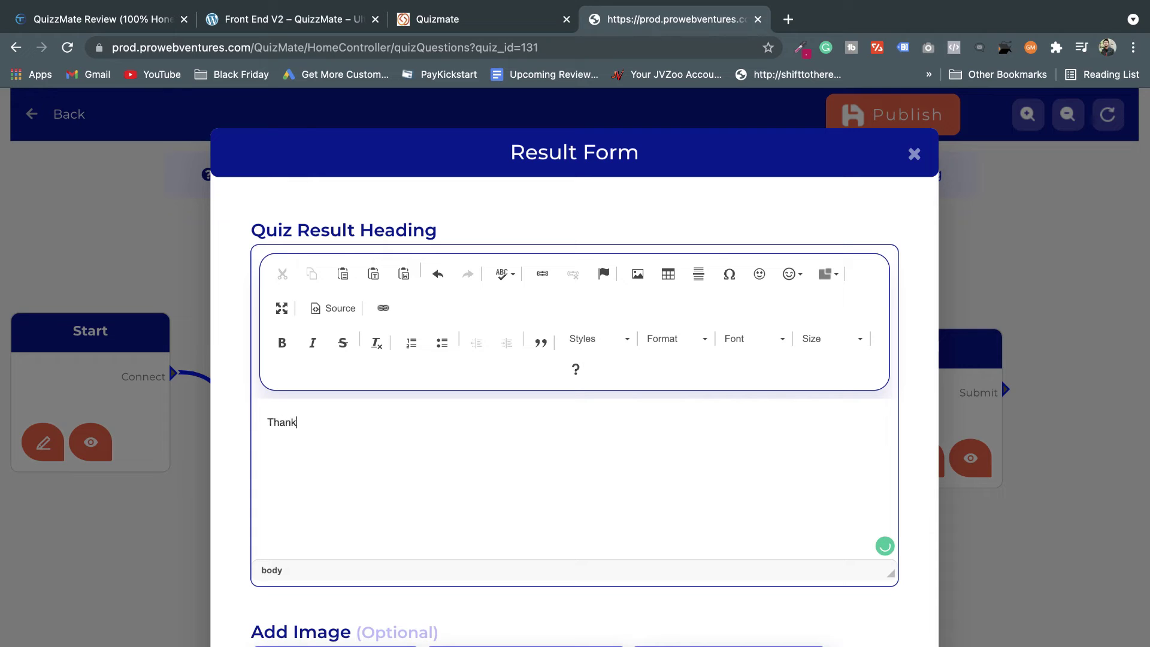
{"action": "type", "text": "s for your response, we wil"}
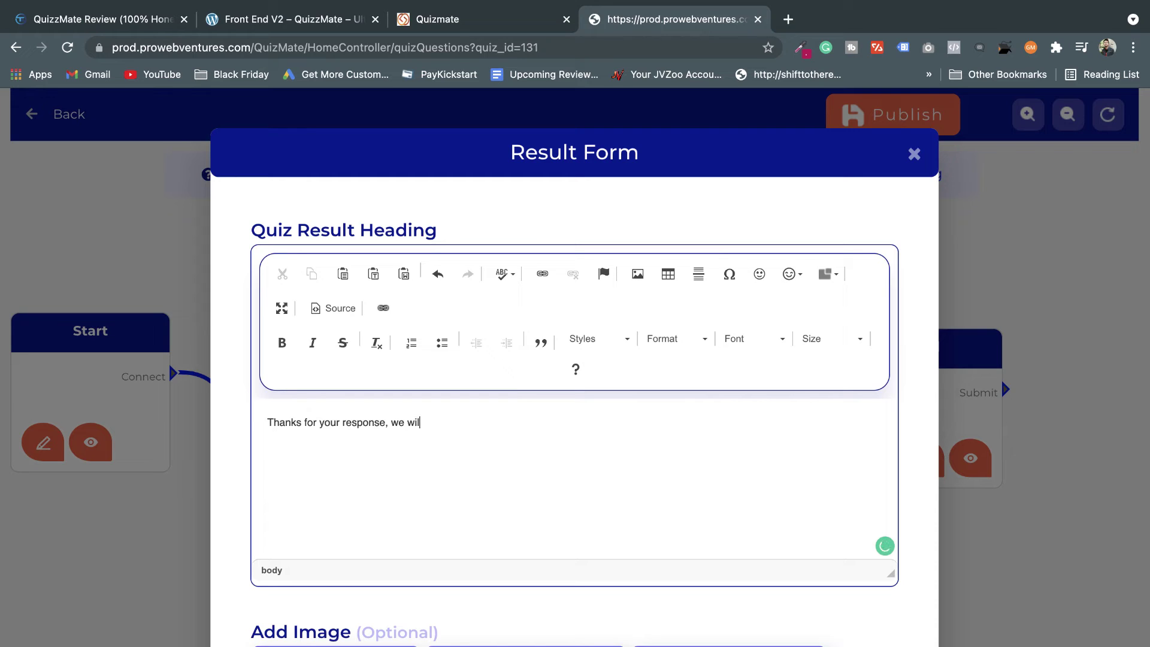
{"action": "type", "text": "l connect you soon!"}
{"action": "scroll", "coordinate": [399, 534], "scroll_direction": "down", "scroll_amount": 2}
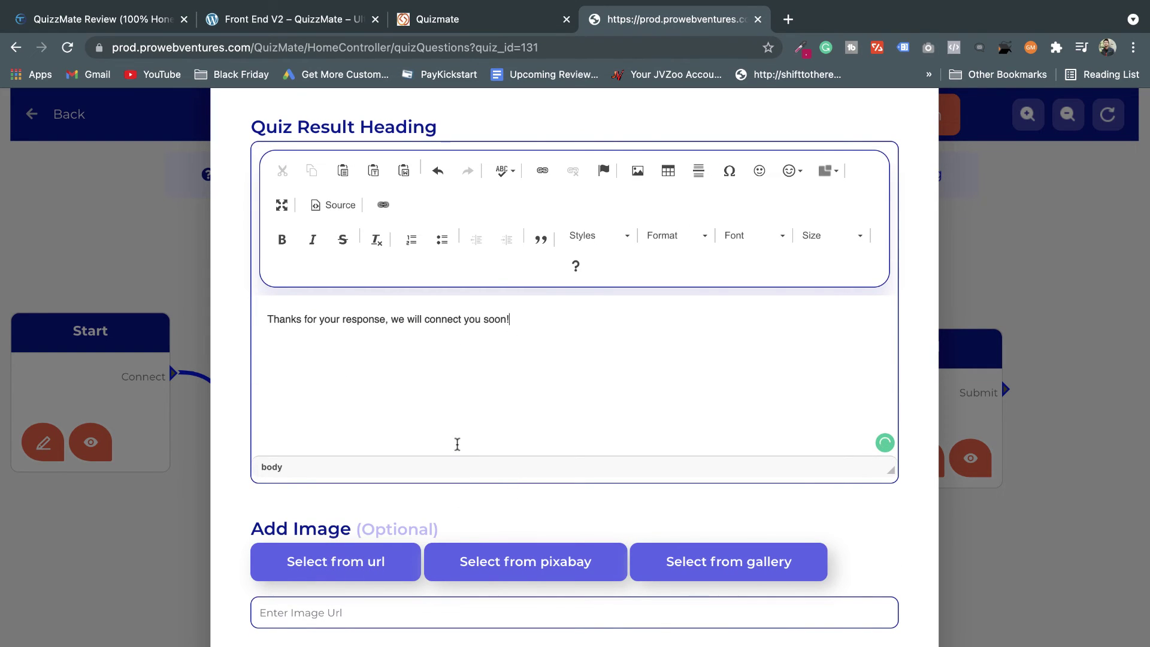
{"action": "scroll", "coordinate": [411, 352], "scroll_direction": "down", "scroll_amount": 3}
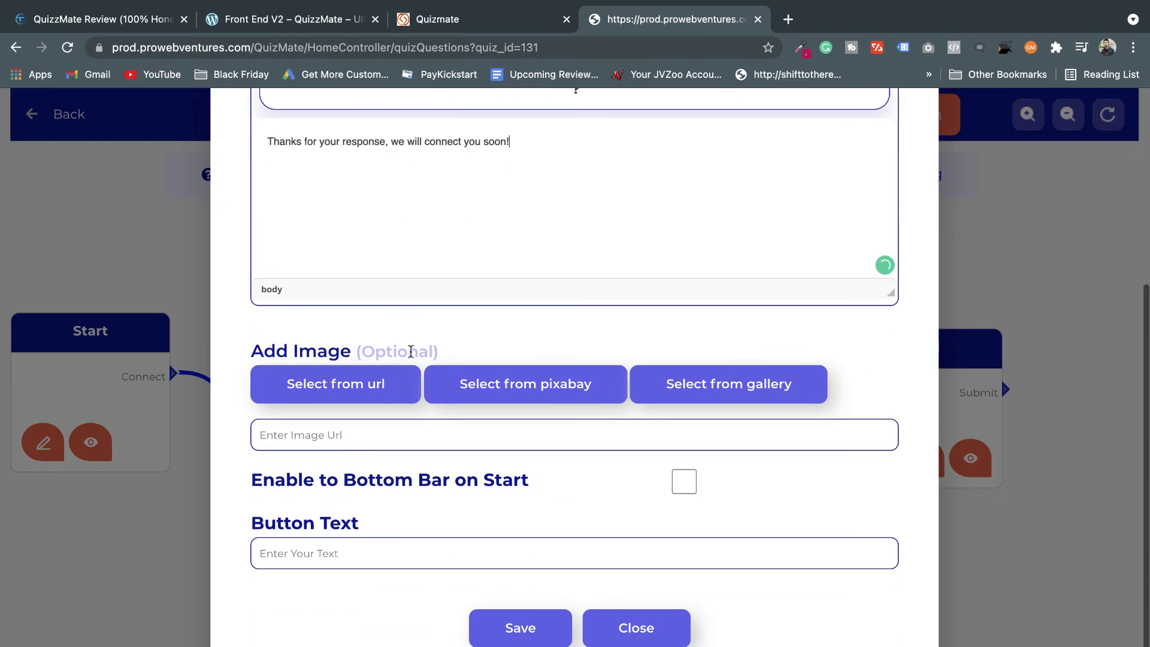
{"action": "left_click", "coordinate": [391, 550]}
{"action": "type", "text": "Ne"}
{"action": "key", "text": "BackSpace"}
{"action": "key", "text": "BackSpace"}
{"action": "type", "text": "S"}
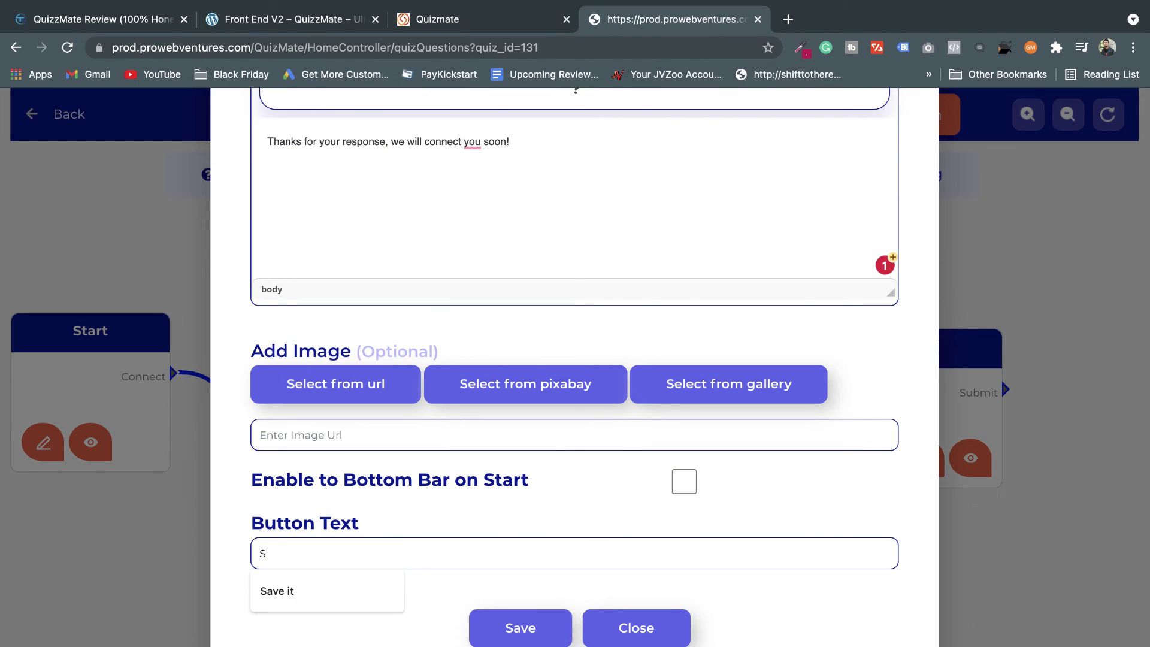
{"action": "key", "text": "BackSpace"}
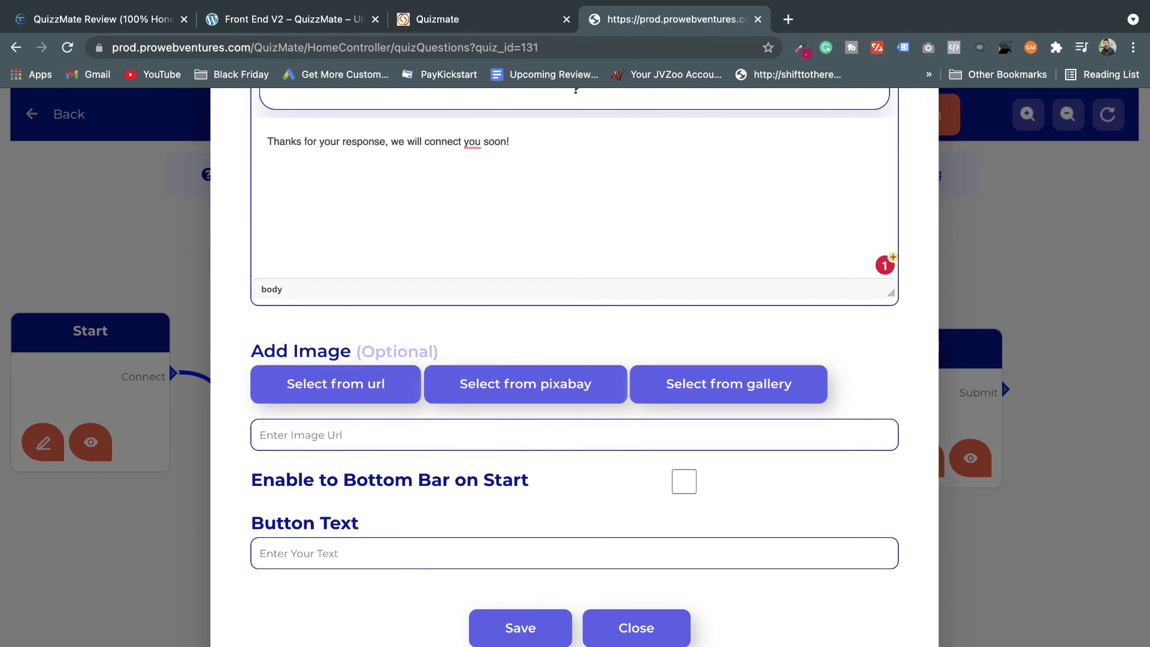
{"action": "type", "text": "Exit"}
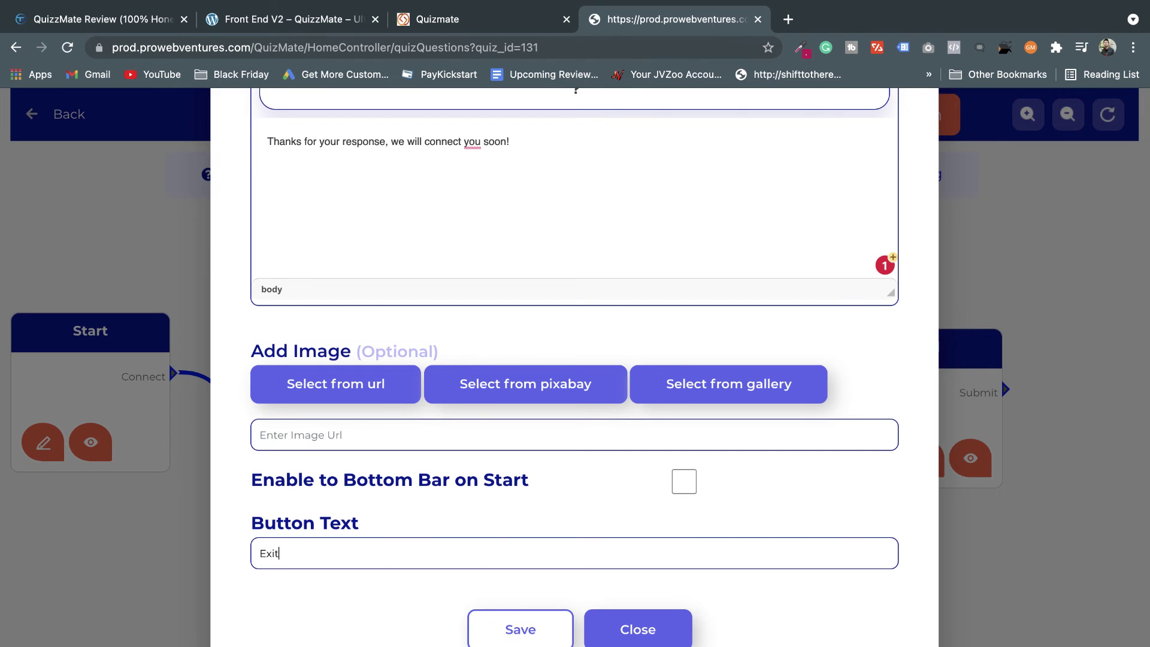
{"action": "left_click", "coordinate": [520, 628]}
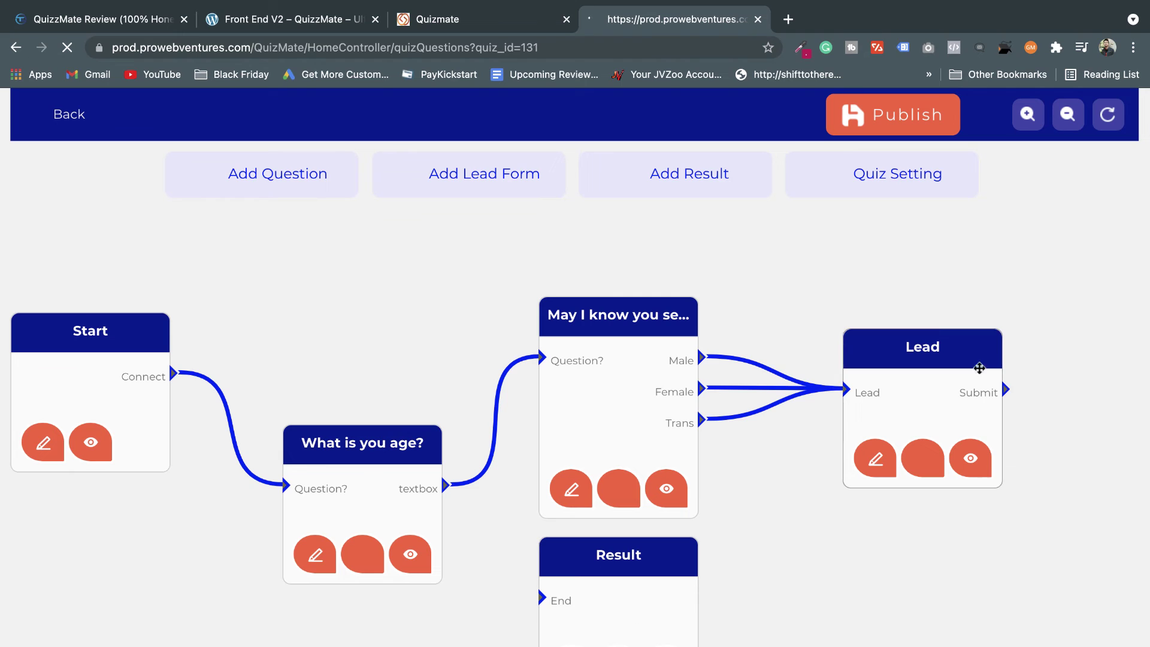
Connect the Lead form's Submit output to the Result step's End, then publish the quiz
{"action": "left_click_drag", "start_coordinate": [1007, 390], "coordinate": [537, 602]}
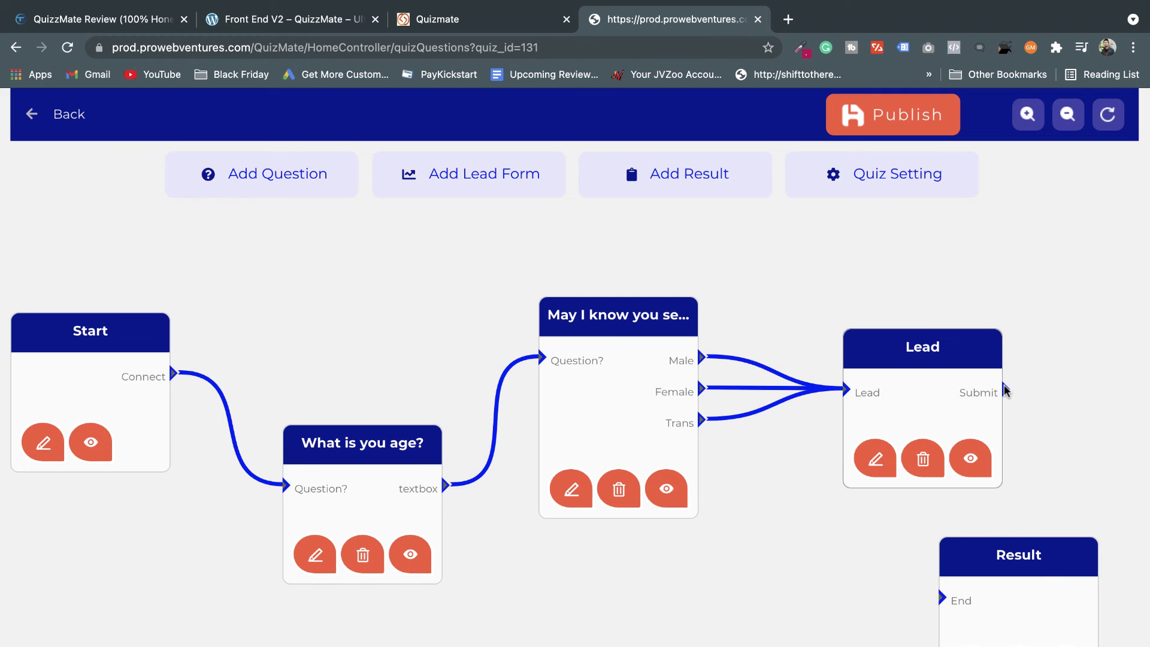
{"action": "left_click_drag", "start_coordinate": [1007, 390], "coordinate": [942, 601]}
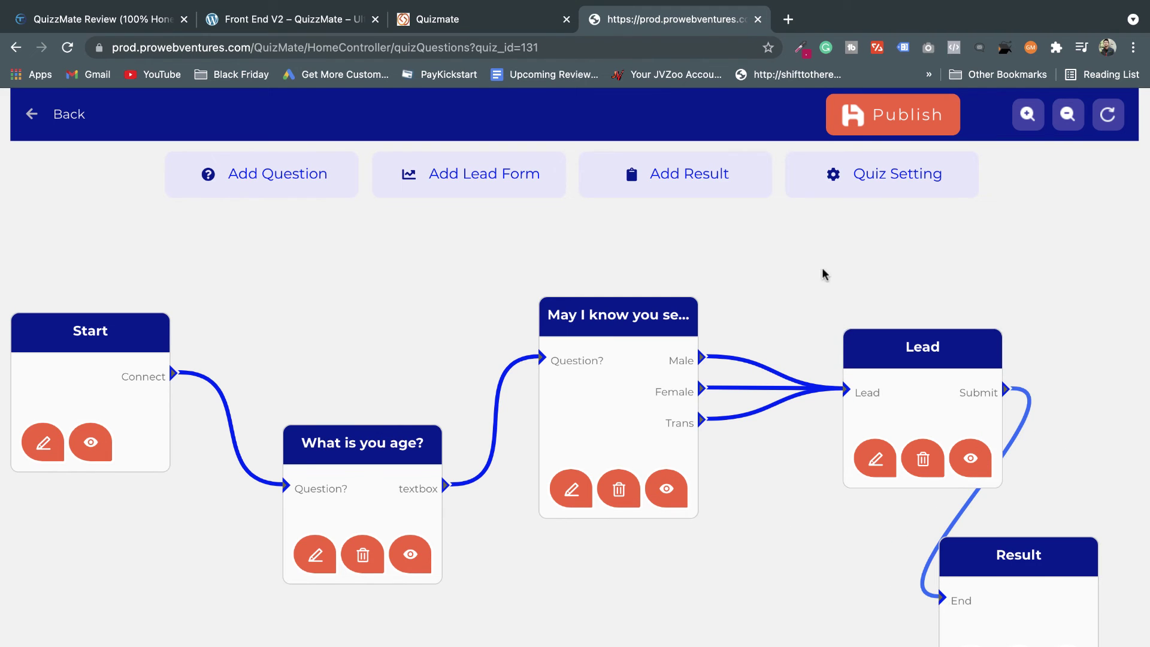
{"action": "left_click", "coordinate": [893, 120]}
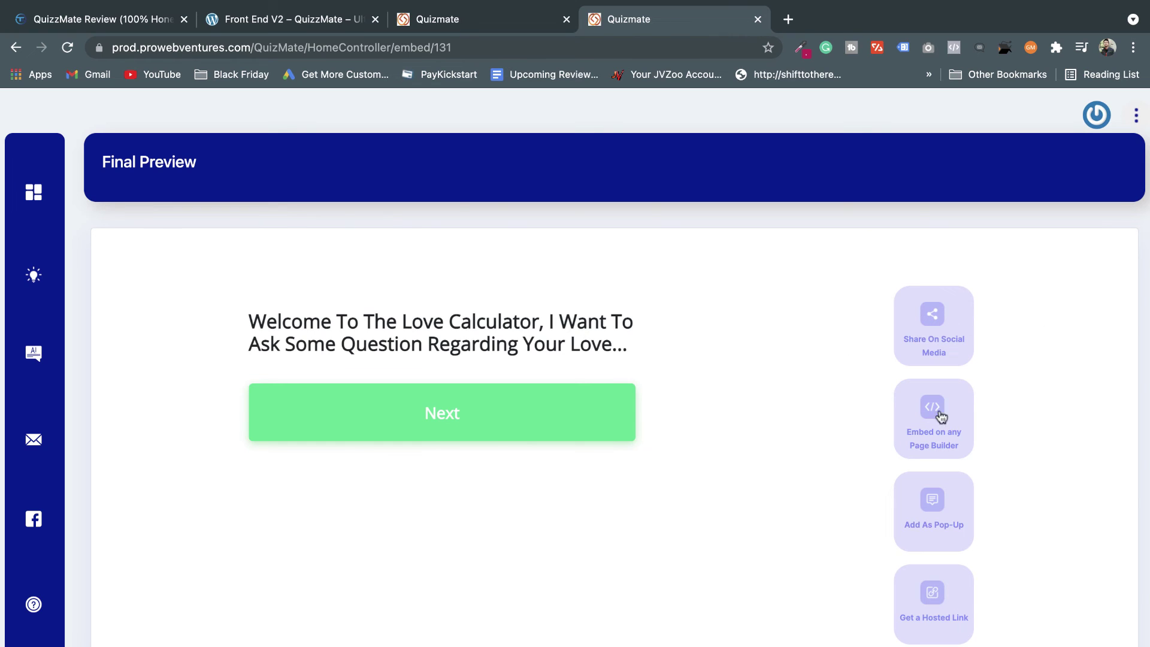
{"action": "left_click", "coordinate": [938, 605]}
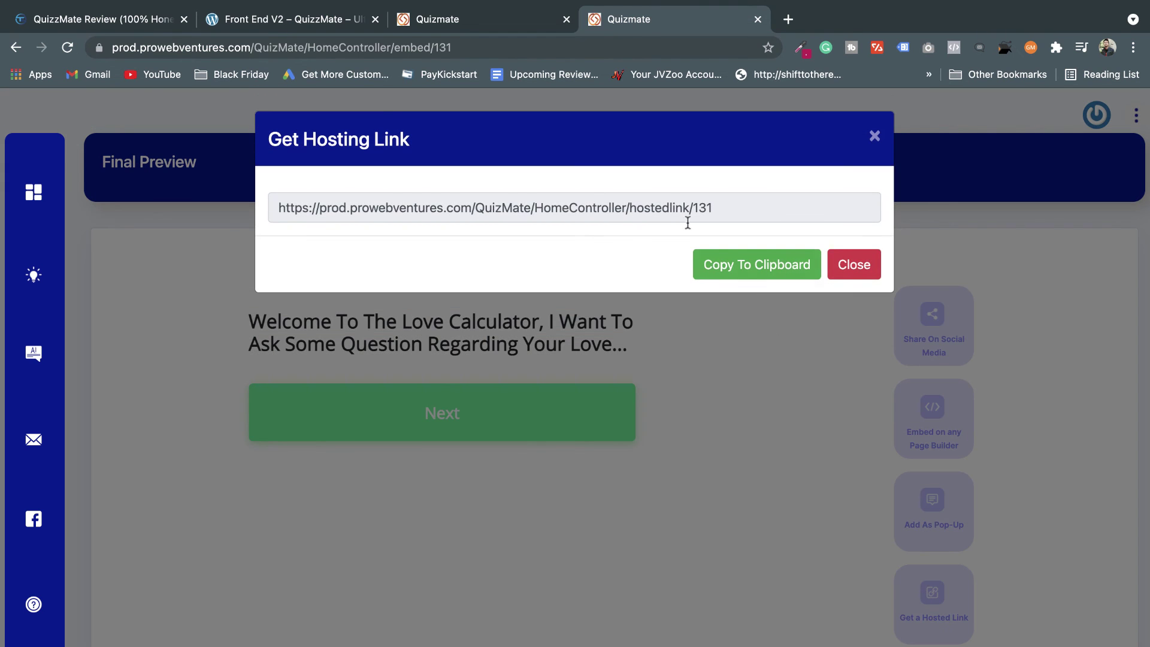
{"action": "left_click", "coordinate": [771, 267]}
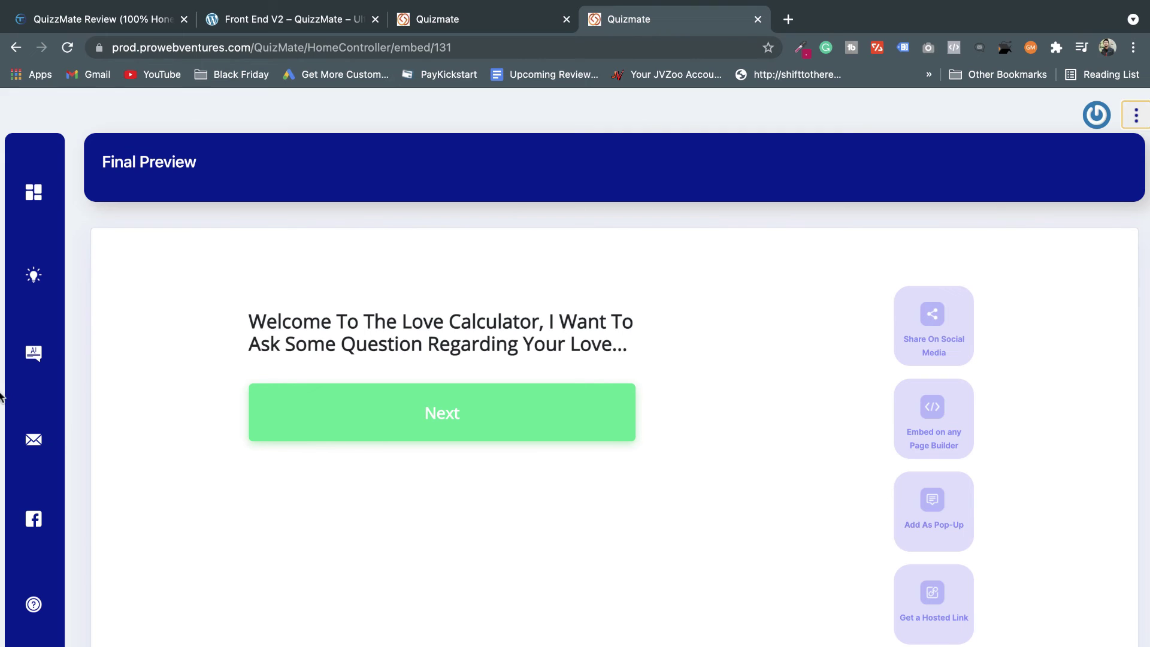
{"action": "mouse_move", "coordinate": [41, 259]}
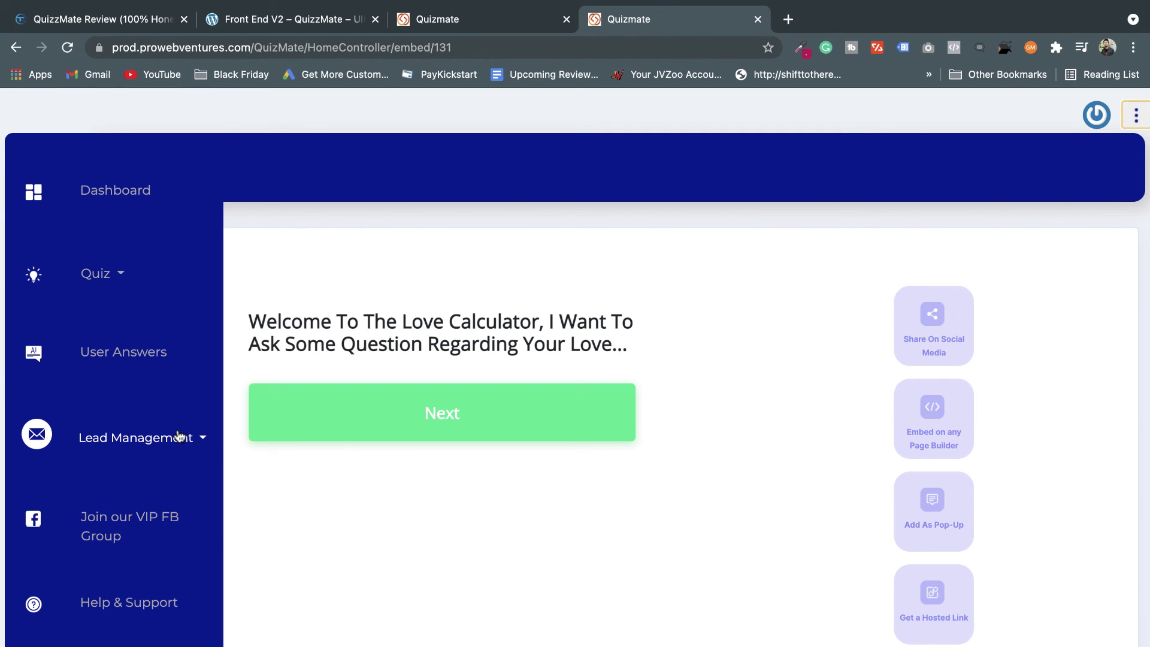
Open Manual Email under Lead Management in the sidebar
{"action": "left_click", "coordinate": [146, 440]}
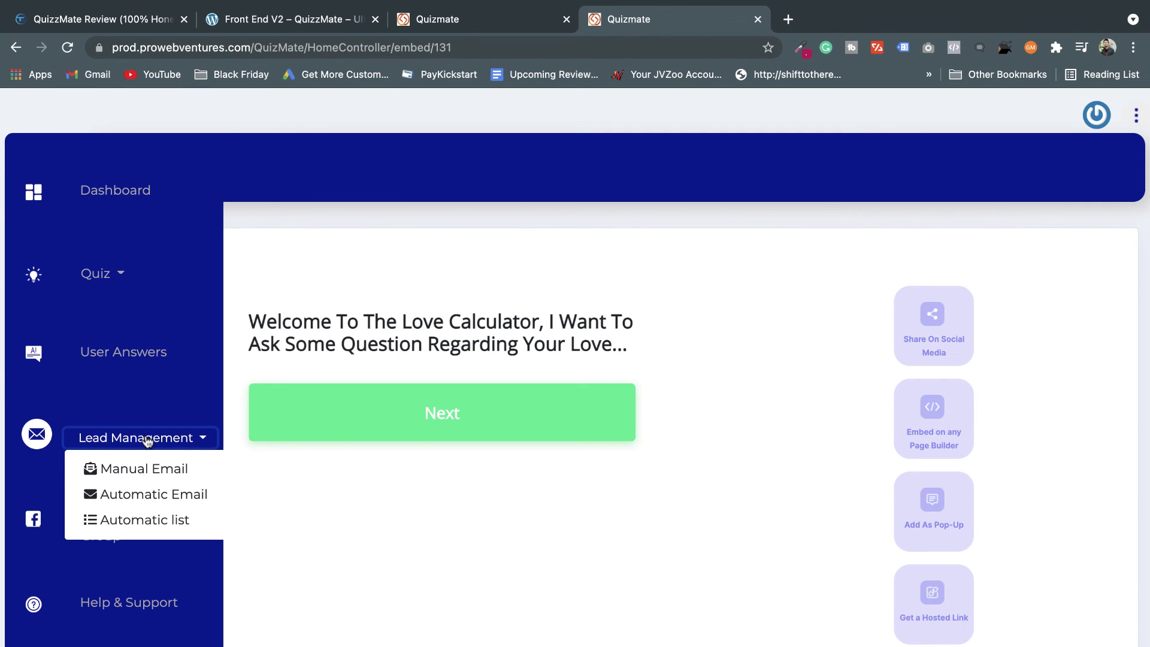
{"action": "left_click", "coordinate": [157, 473]}
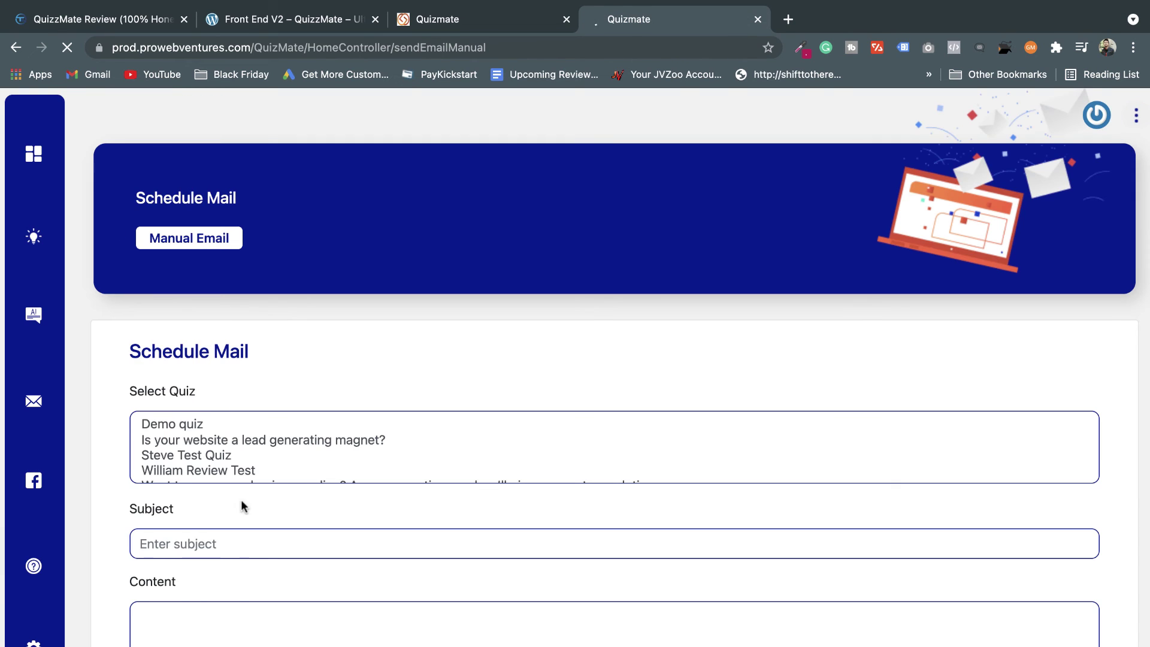
In Select Quiz, replace Demo quiz with the third listed test quiz, which shows 'Sorry, No list in this quiz.'
{"action": "scroll", "coordinate": [331, 439], "scroll_direction": "down", "scroll_amount": 5}
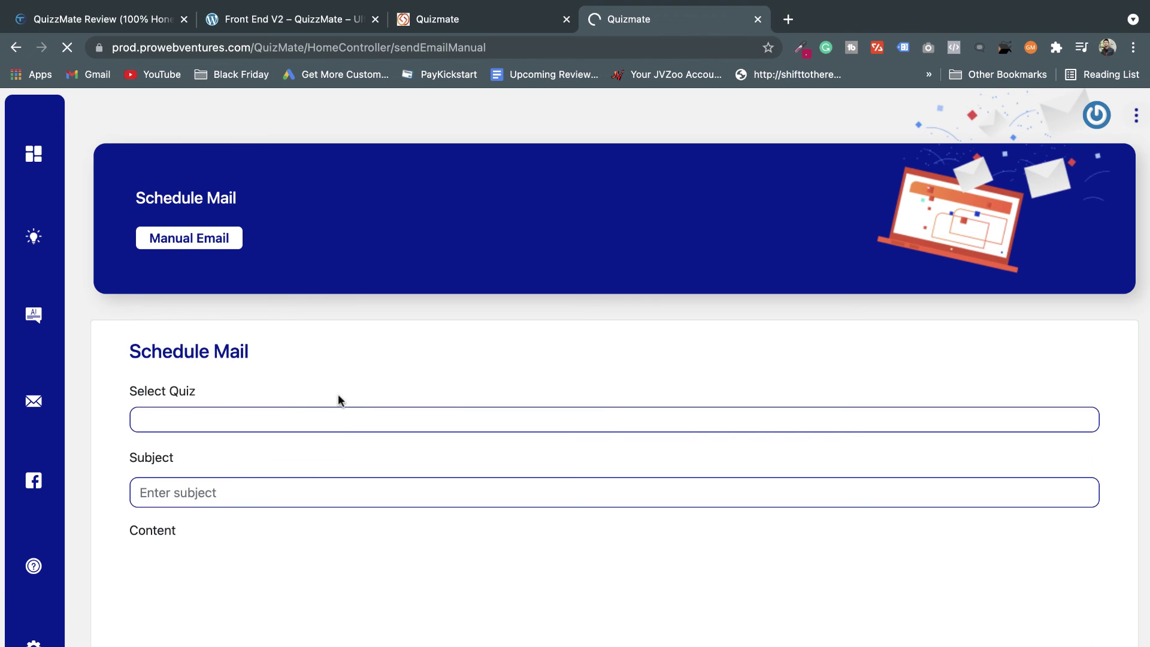
{"action": "left_click", "coordinate": [281, 421]}
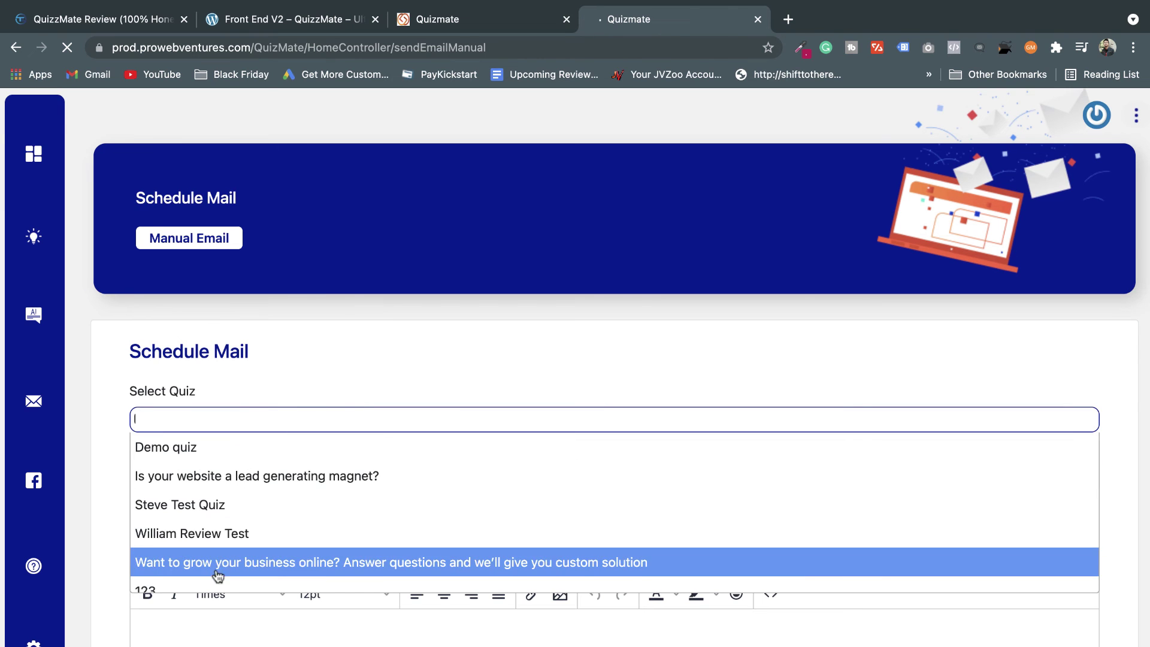
{"action": "left_click", "coordinate": [317, 358]}
{"action": "scroll", "coordinate": [317, 360], "scroll_direction": "down", "scroll_amount": 4}
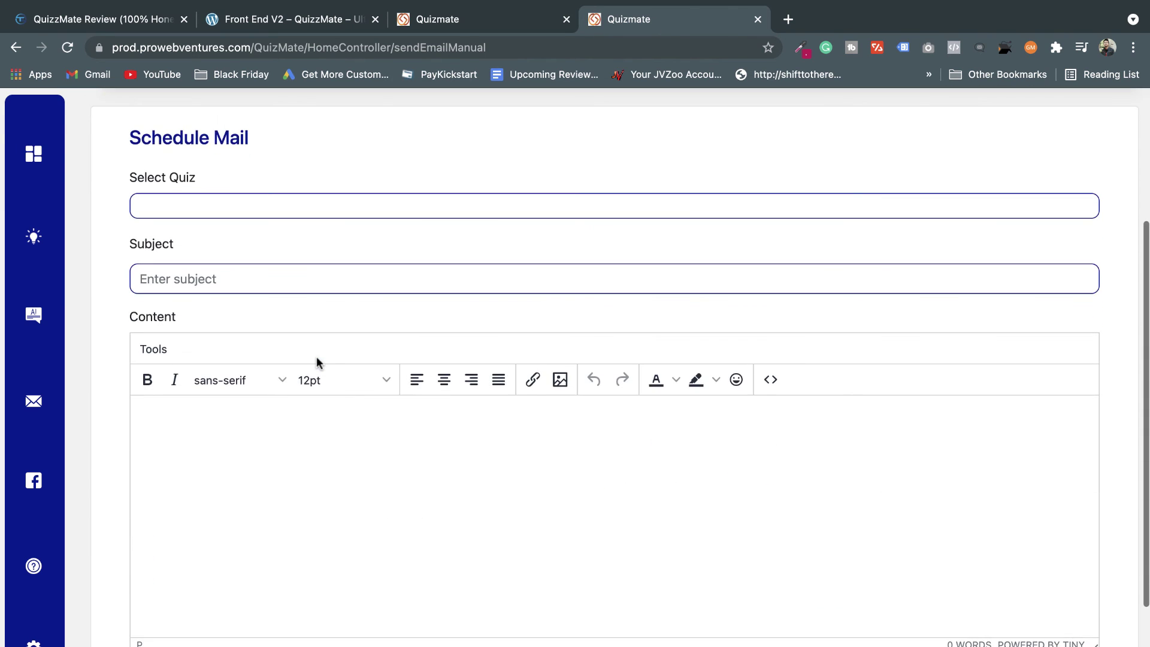
{"action": "left_click", "coordinate": [249, 203]}
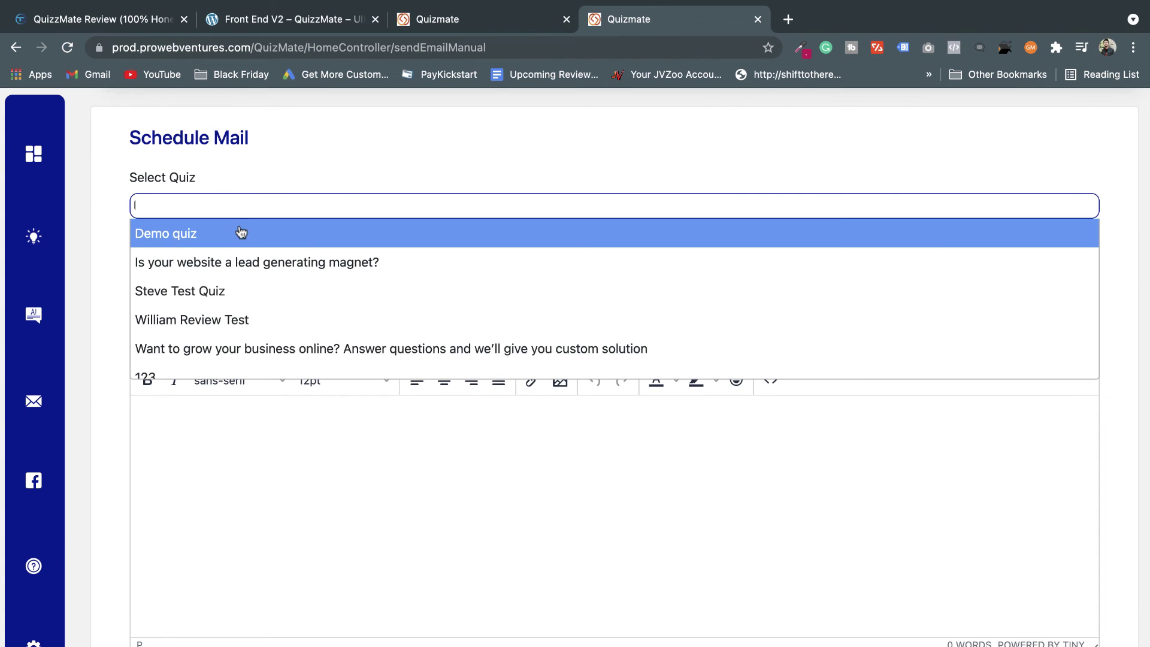
{"action": "left_click", "coordinate": [232, 245]}
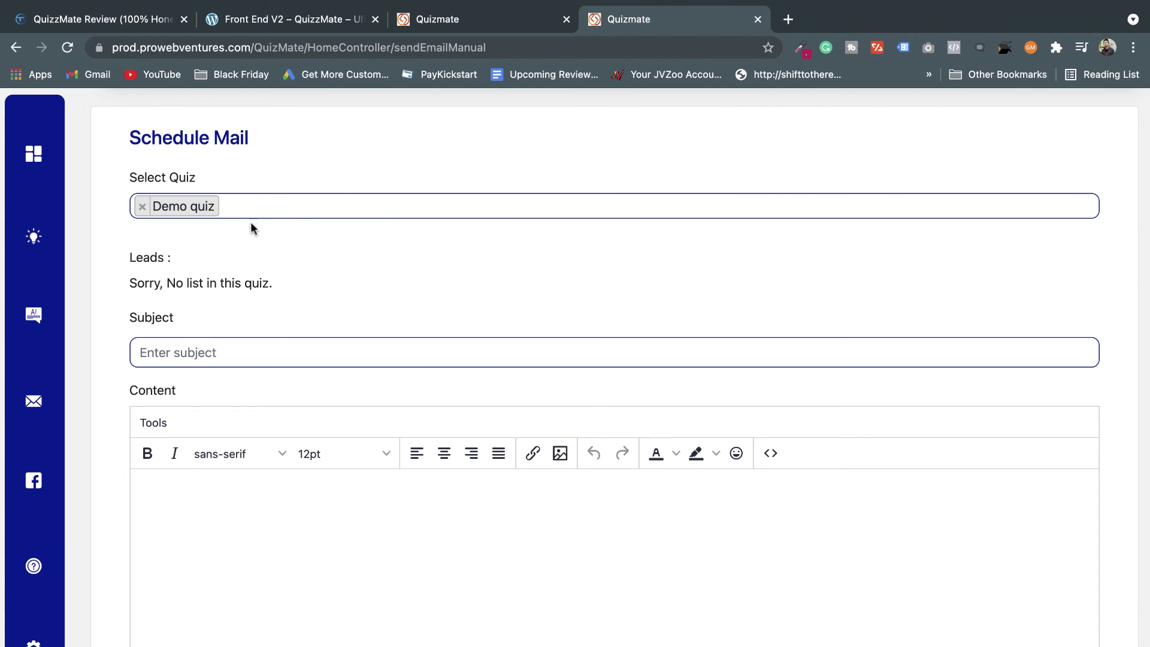
{"action": "left_click", "coordinate": [142, 206]}
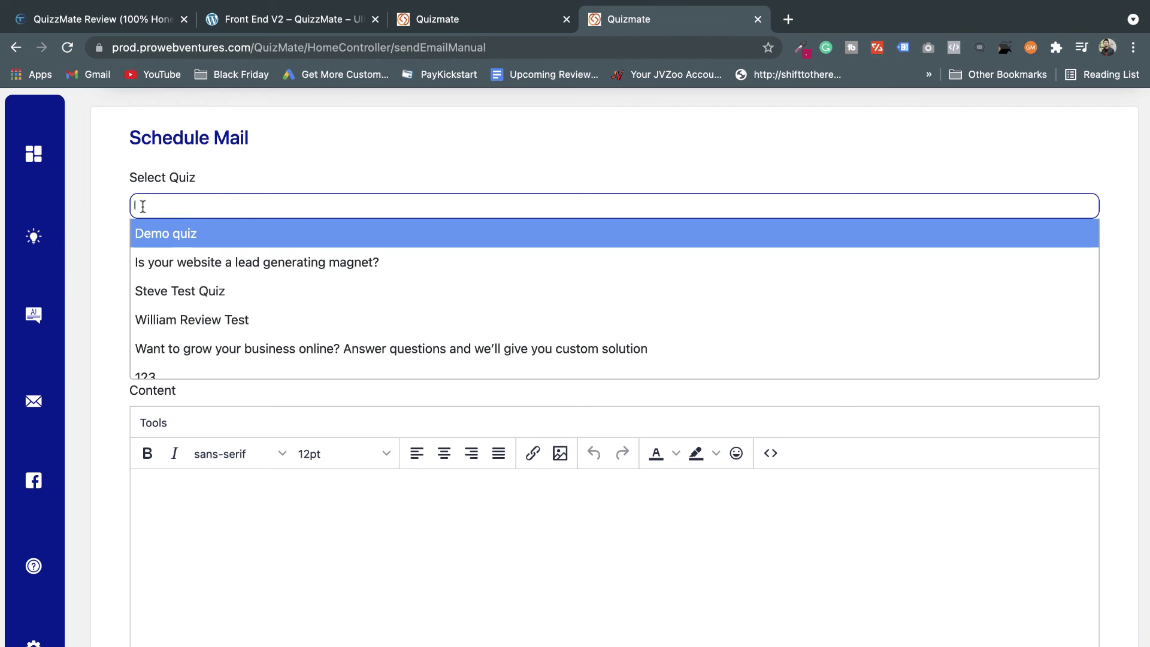
{"action": "left_click", "coordinate": [191, 293]}
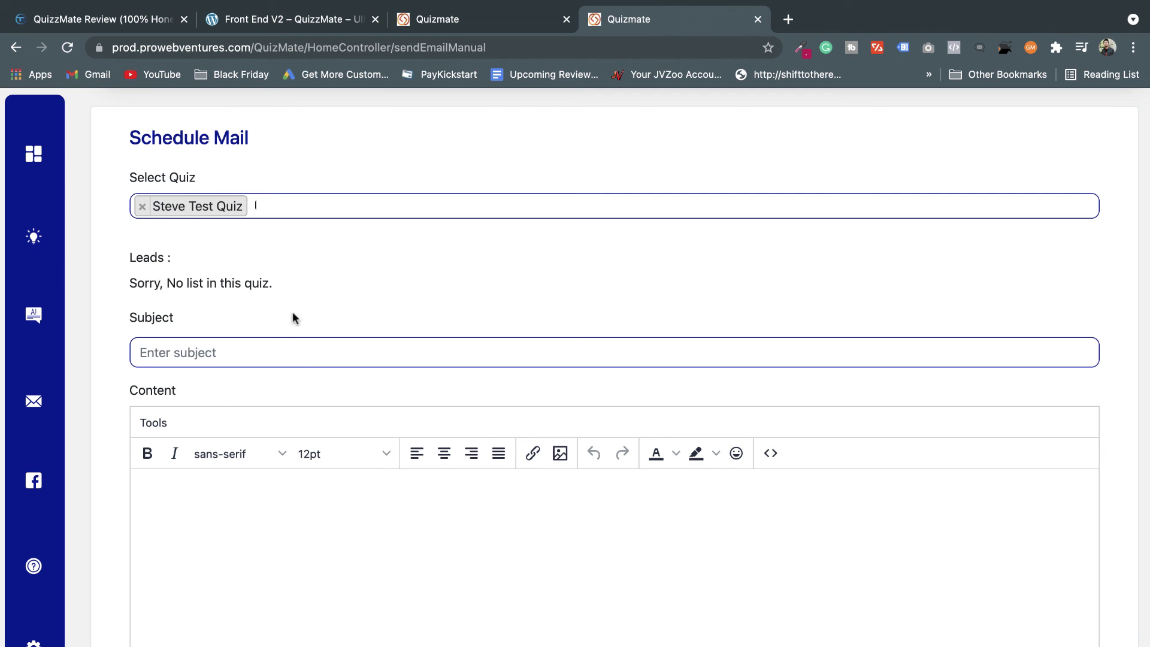
{"action": "scroll", "coordinate": [294, 317], "scroll_direction": "down", "scroll_amount": 3}
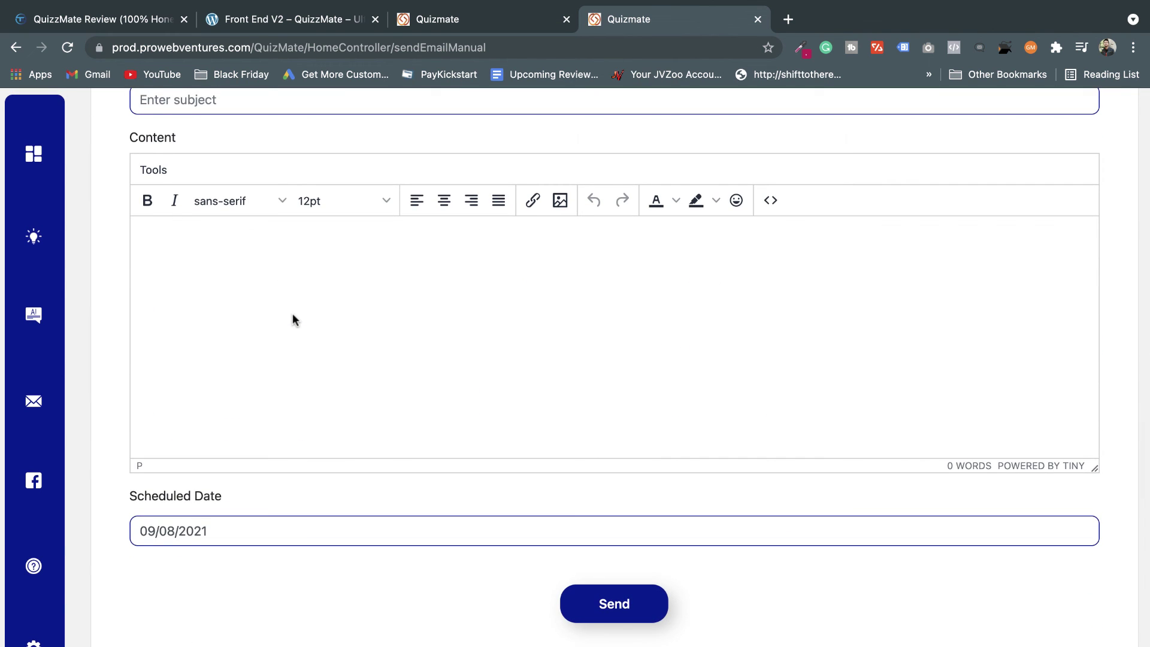
{"action": "scroll", "coordinate": [292, 313], "scroll_direction": "up", "scroll_amount": 8}
{"action": "scroll", "coordinate": [214, 555], "scroll_direction": "down", "scroll_amount": 8}
{"action": "scroll", "coordinate": [219, 545], "scroll_direction": "up", "scroll_amount": 8}
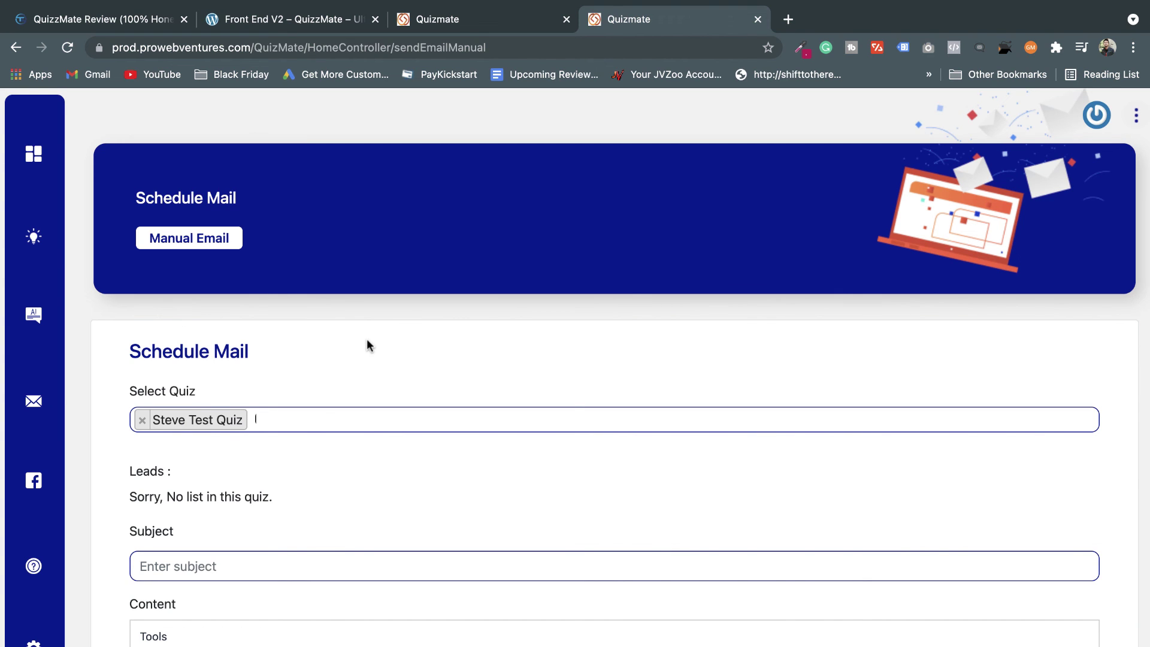
{"action": "scroll", "coordinate": [367, 346], "scroll_direction": "down", "scroll_amount": 5}
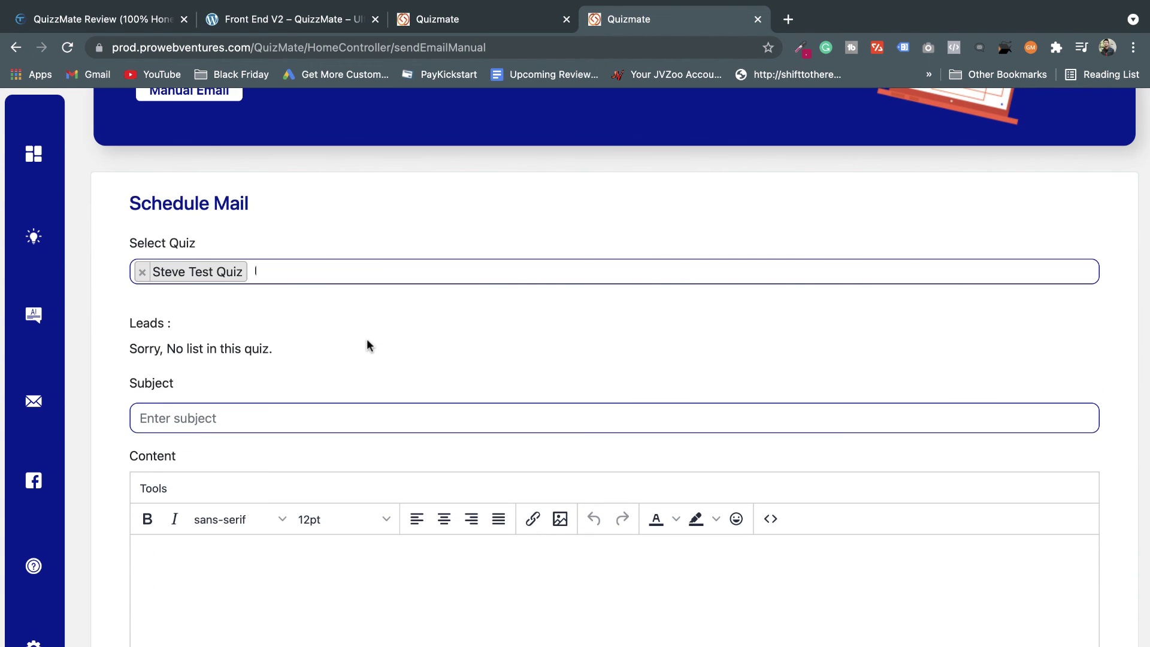
{"action": "mouse_move", "coordinate": [36, 315]}
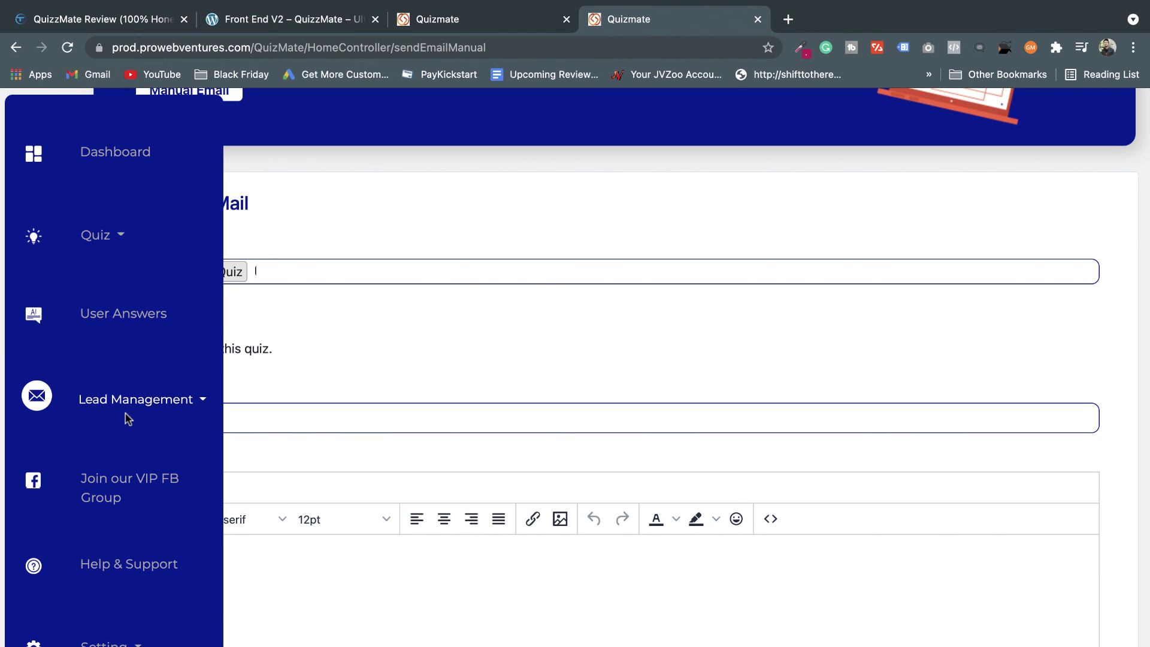
{"action": "left_click", "coordinate": [204, 401]}
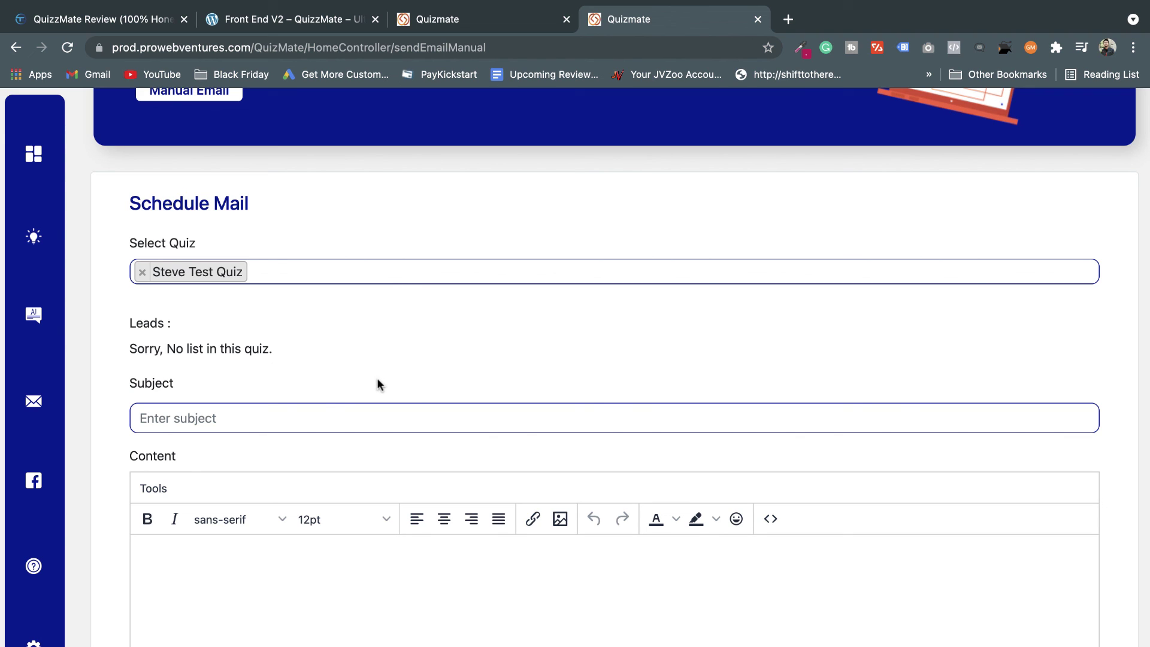
{"action": "scroll", "coordinate": [378, 384], "scroll_direction": "down", "scroll_amount": 3}
{"action": "left_click", "coordinate": [320, 412]}
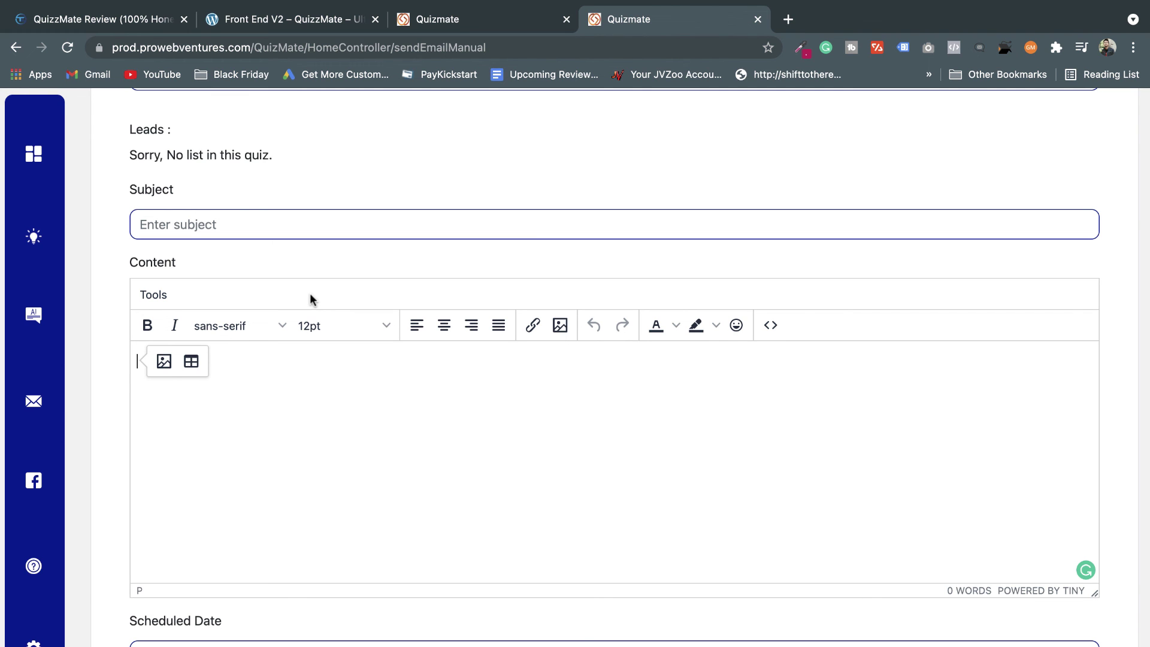
{"action": "scroll", "coordinate": [354, 493], "scroll_direction": "down", "scroll_amount": 3}
{"action": "scroll", "coordinate": [355, 493], "scroll_direction": "up", "scroll_amount": 8}
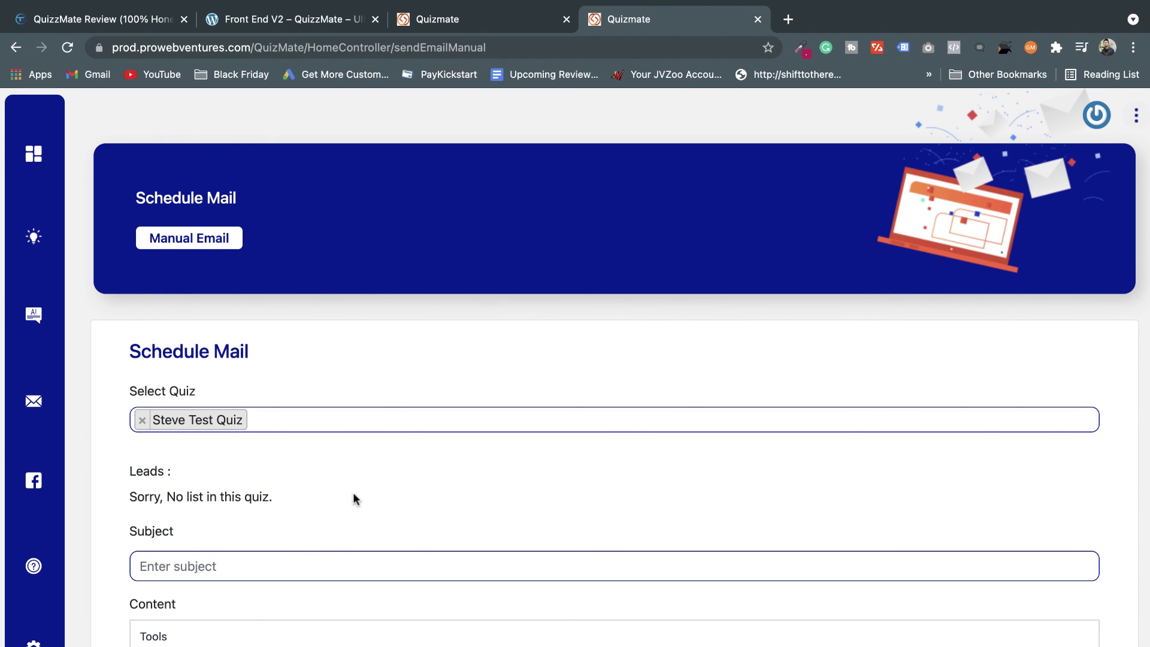
Switch to the 'QuizzMate Review (100% Honest)' post and scroll through its introduction
{"action": "left_click", "coordinate": [153, 20]}
{"action": "scroll", "coordinate": [386, 325], "scroll_direction": "up", "scroll_amount": 15}
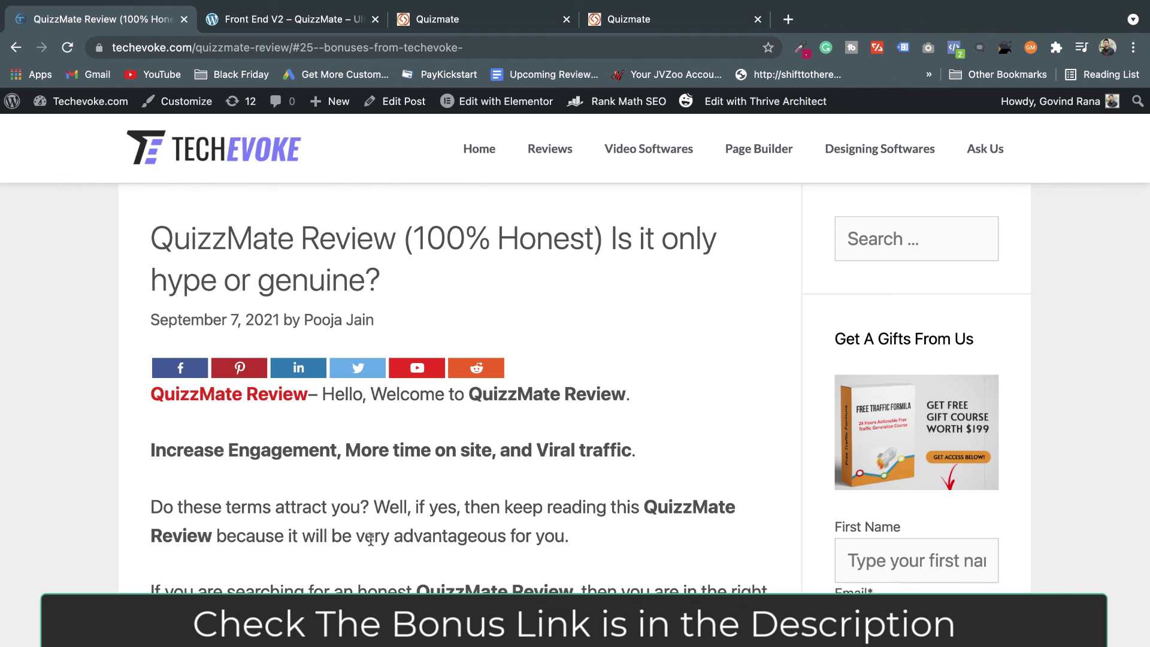
{"action": "scroll", "coordinate": [371, 539], "scroll_direction": "down", "scroll_amount": 10}
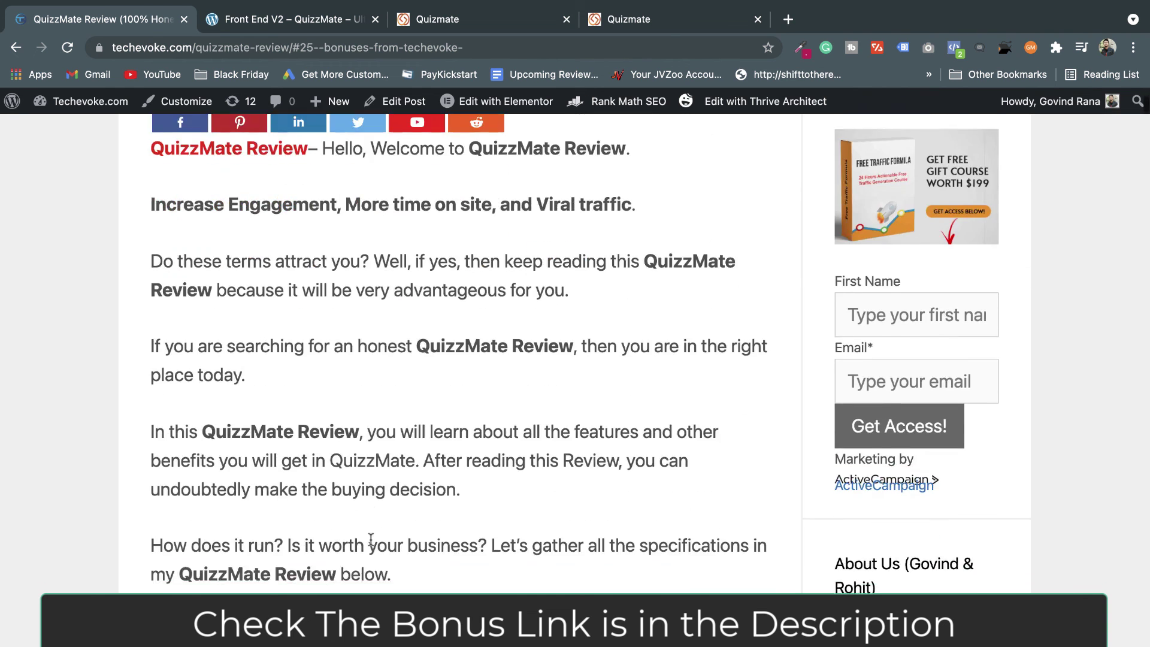